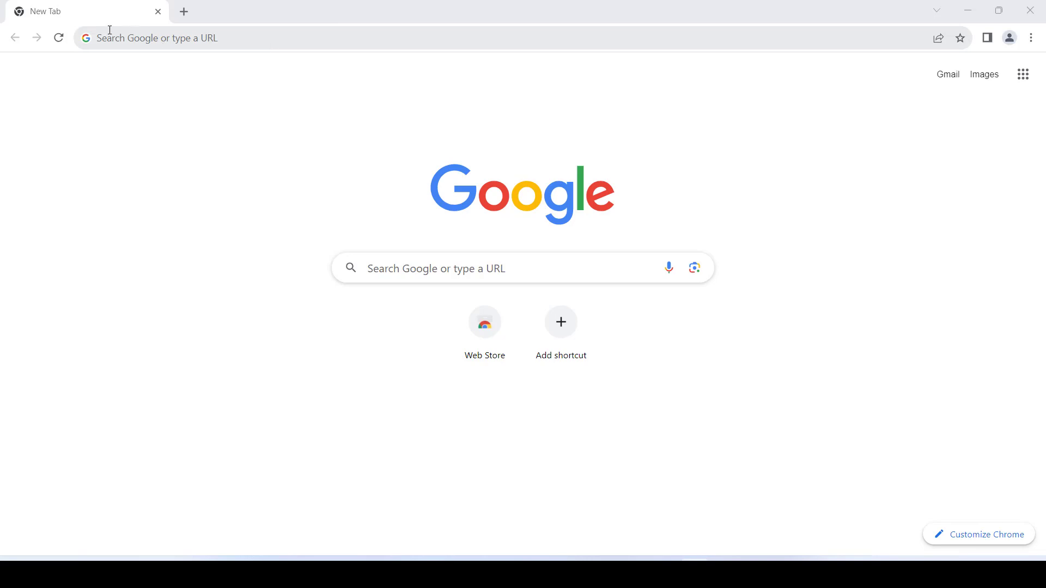
Step: Search Google for 'xampp download for windows'
left_click(128, 37)
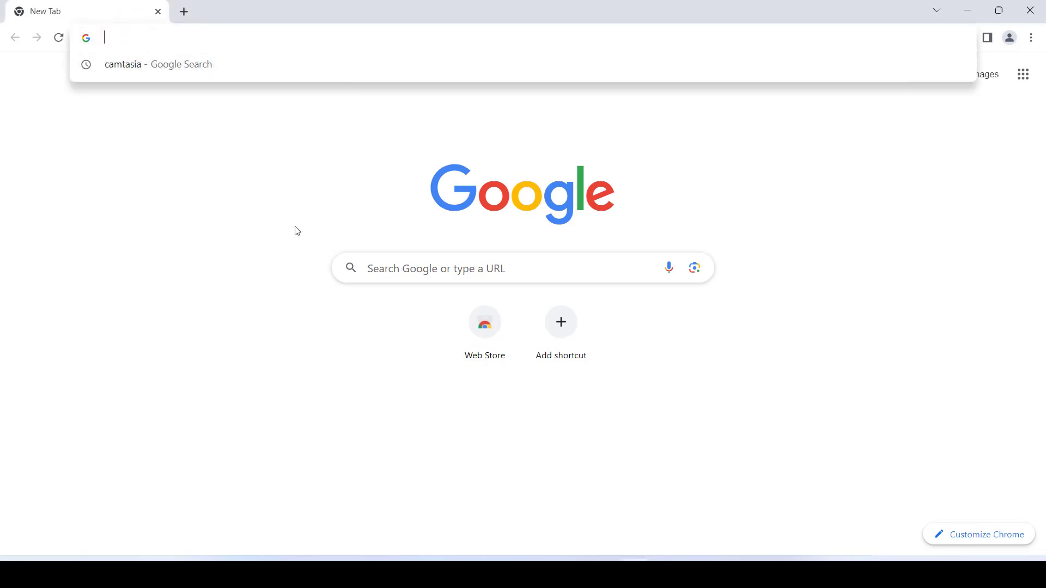
type("xamp")
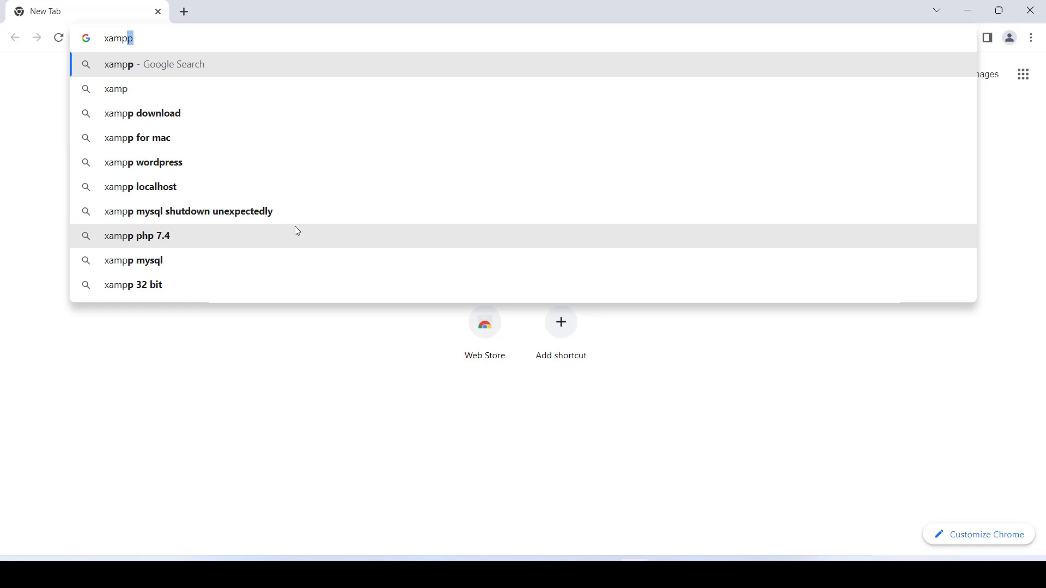
type("p down")
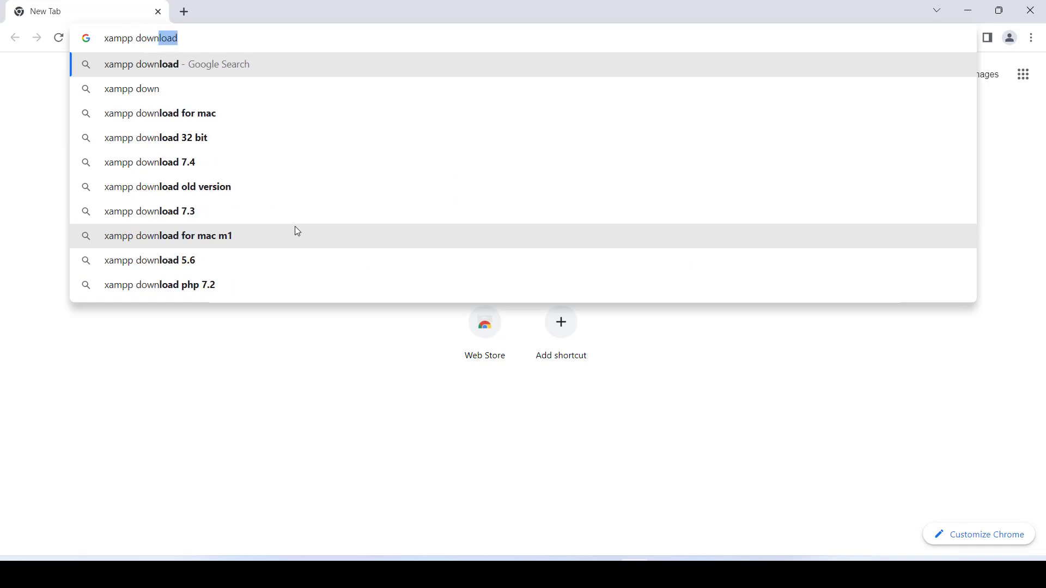
type("load")
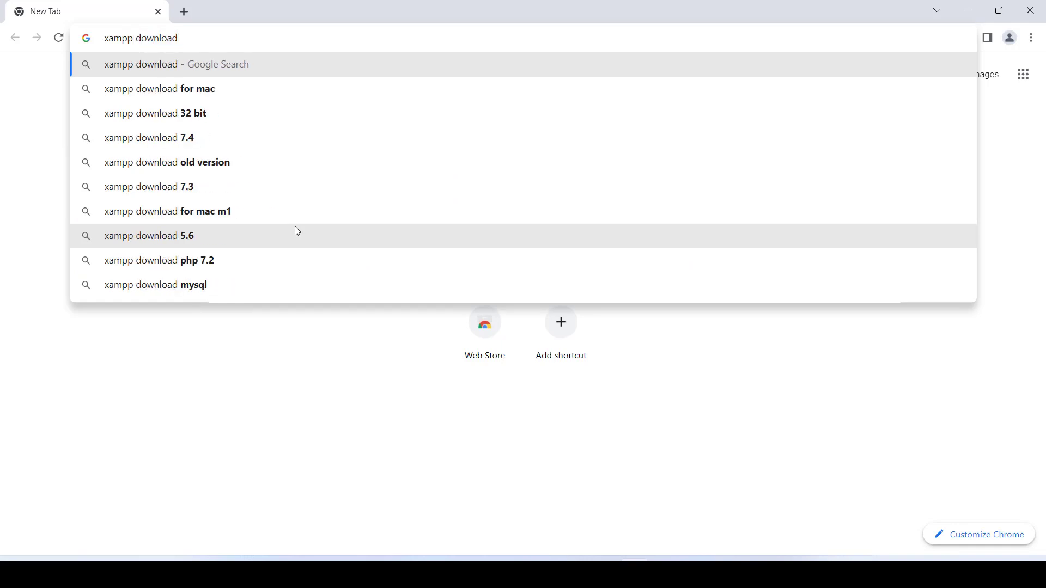
type(" for")
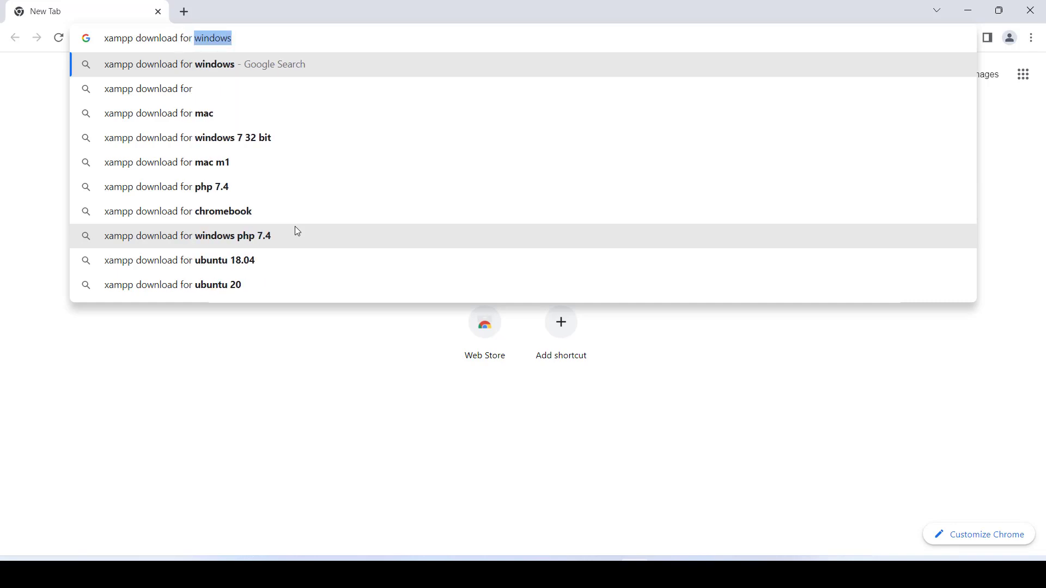
key("Return")
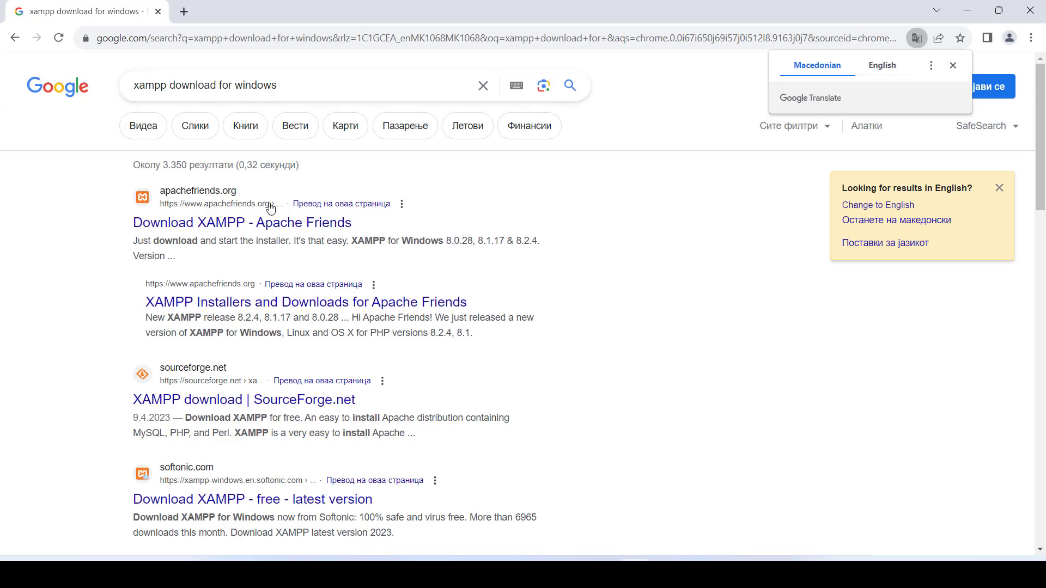
Step: Download the XAMPP 8.2.4 Windows installer via Apache Friends and SourceForge, then launch it
left_click(266, 229)
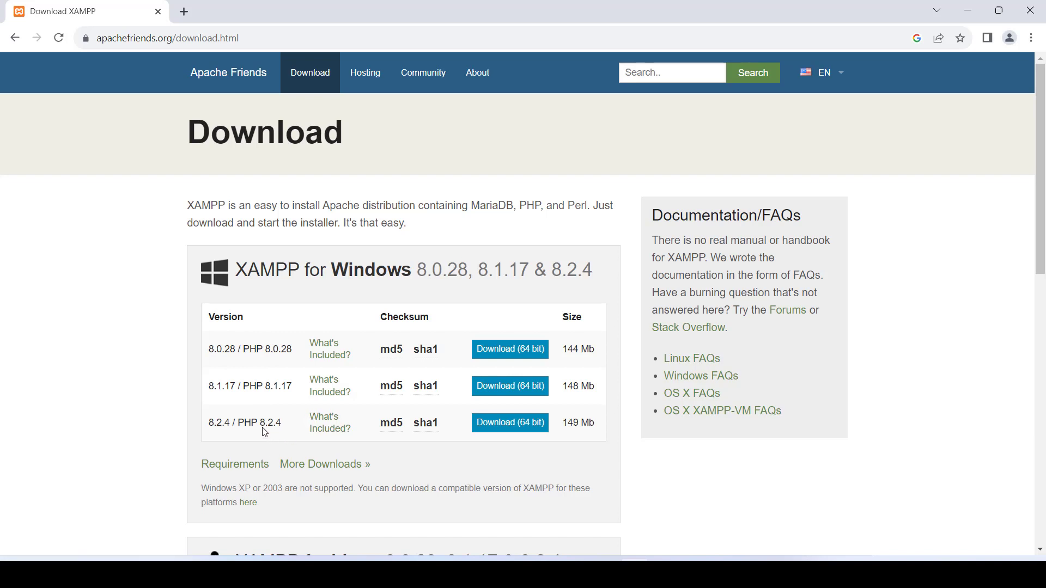
left_click(505, 425)
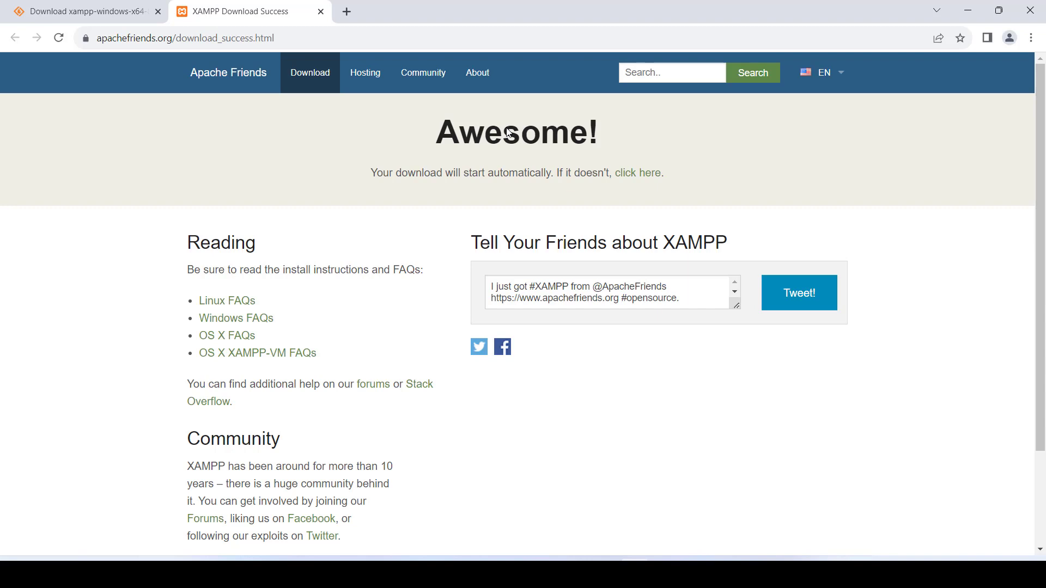
left_click(624, 179)
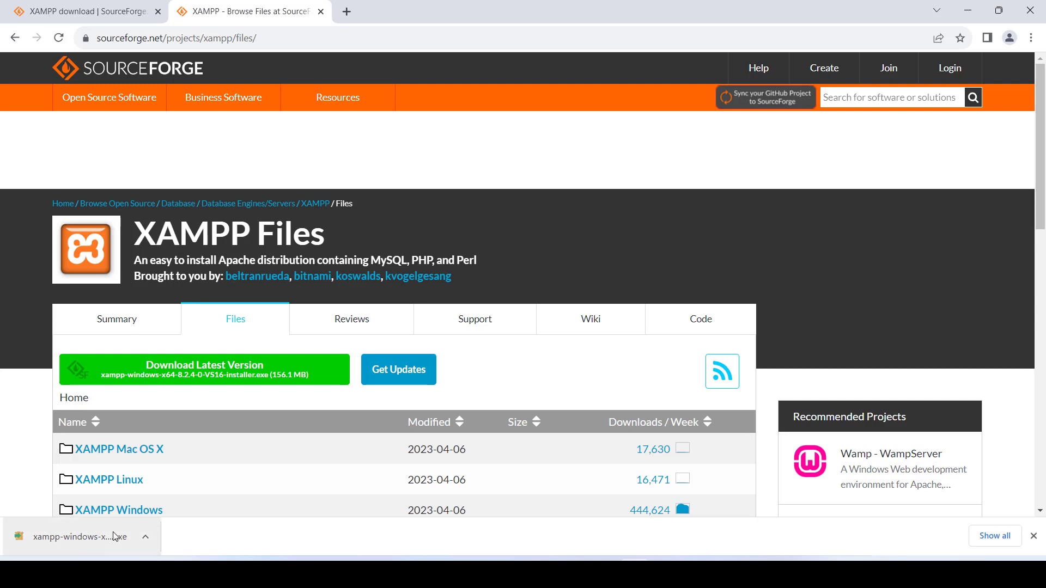
left_click(114, 537)
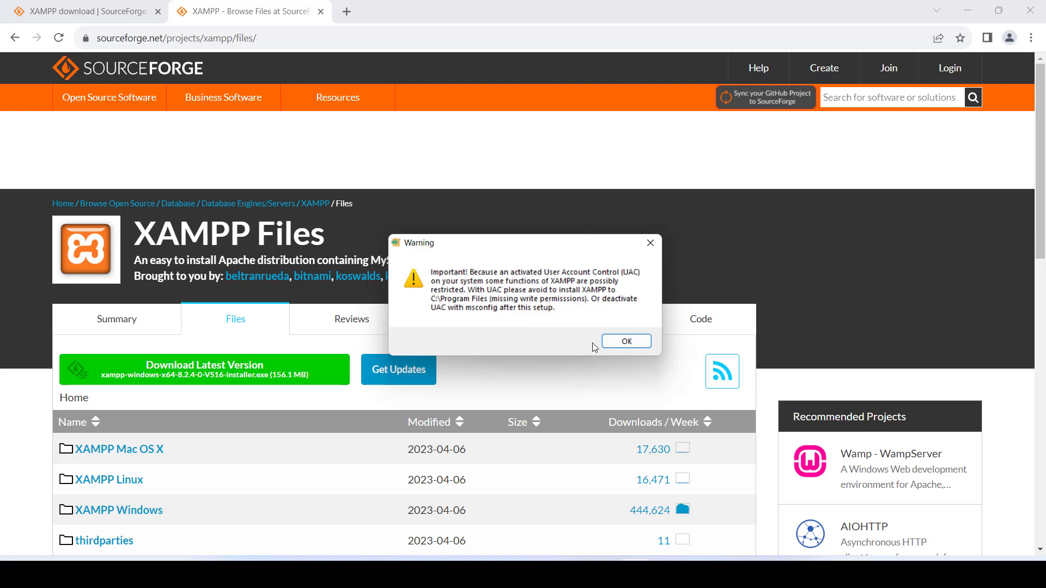
Step: Dismiss the UAC warning and deselect Mercury Mail Server, Tomcat and Perl components
left_click(626, 340)
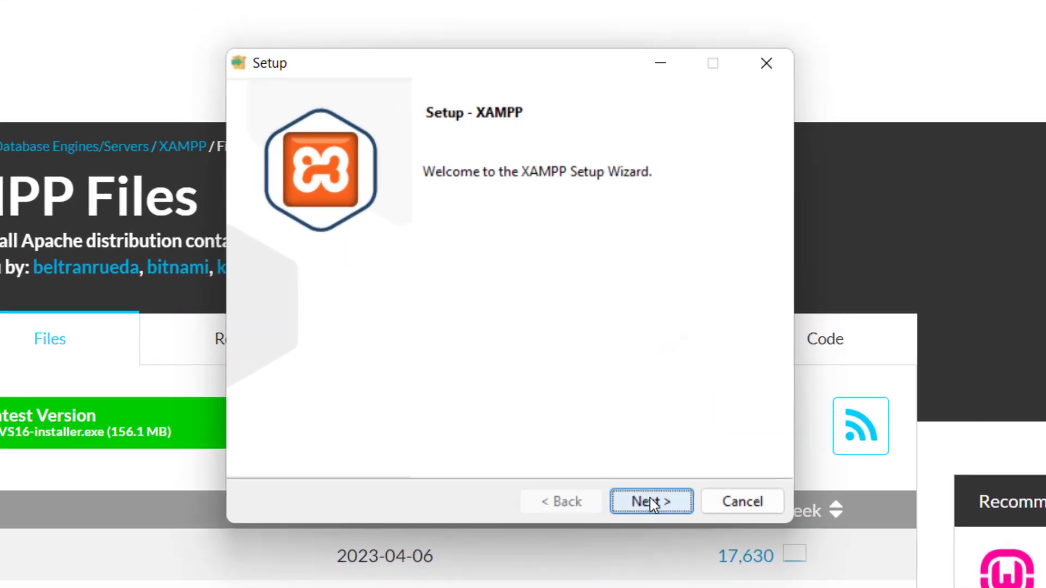
left_click(597, 418)
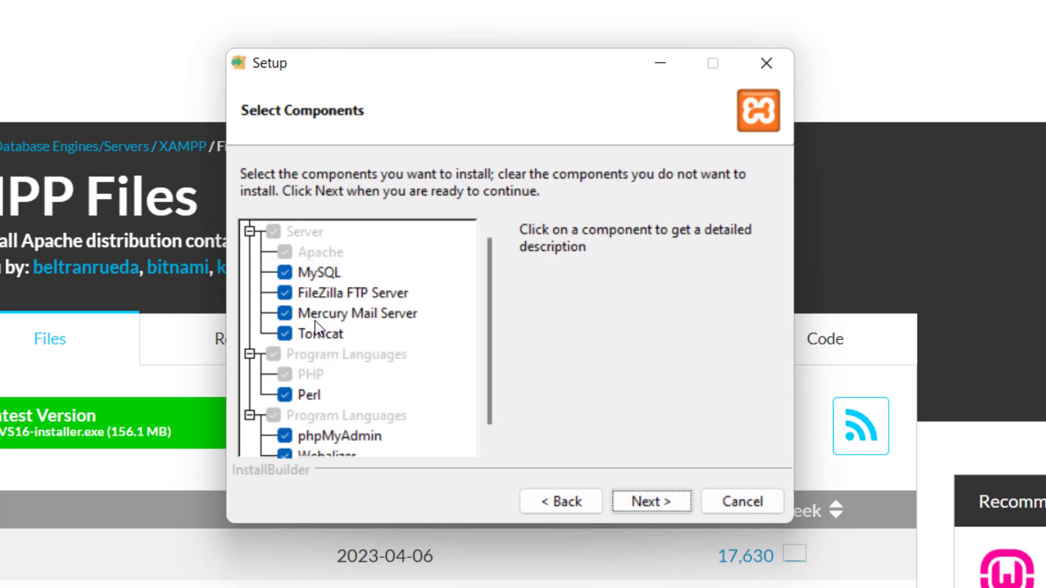
left_click(297, 318)
left_click(286, 335)
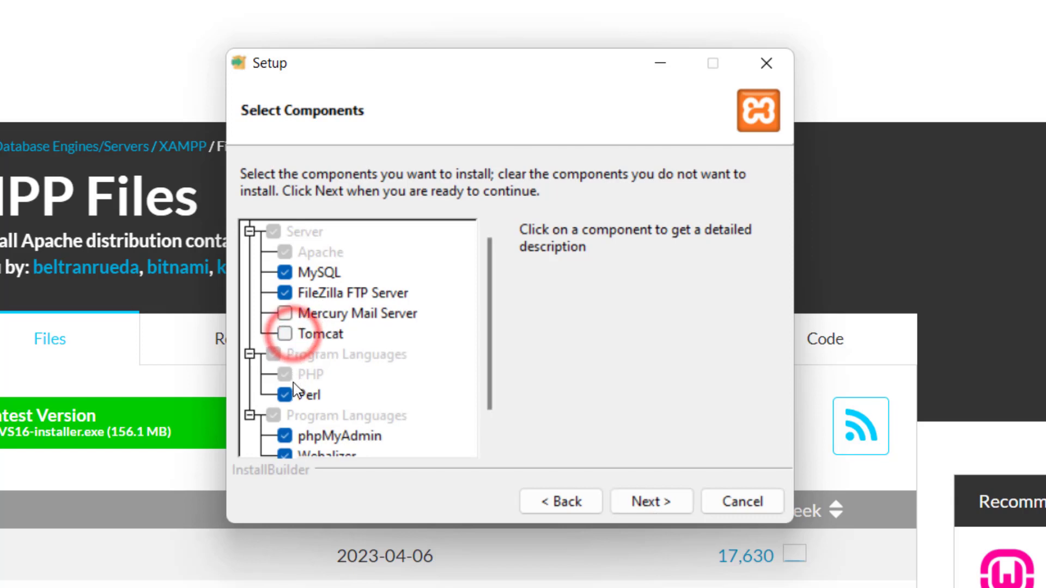
left_click(287, 396)
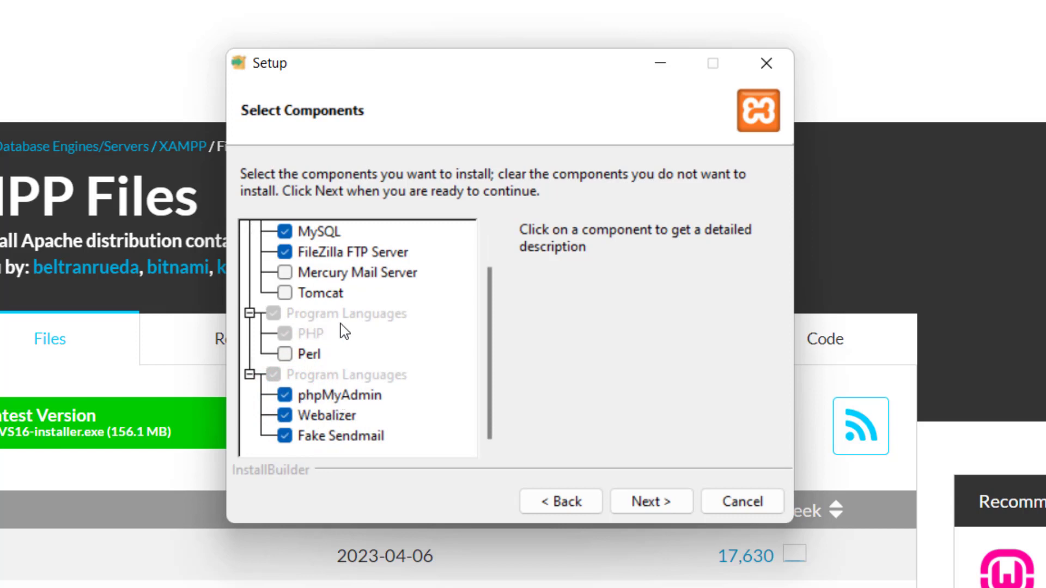
scroll(343, 338, "up", 1)
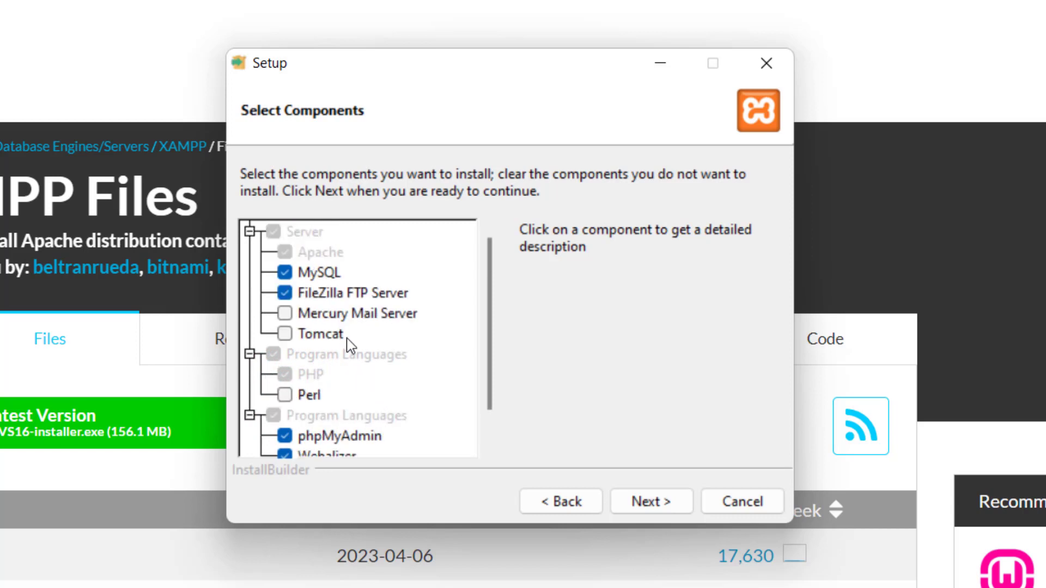
Step: Accept C:\xampp as the install folder and the default installer language
left_click(640, 502)
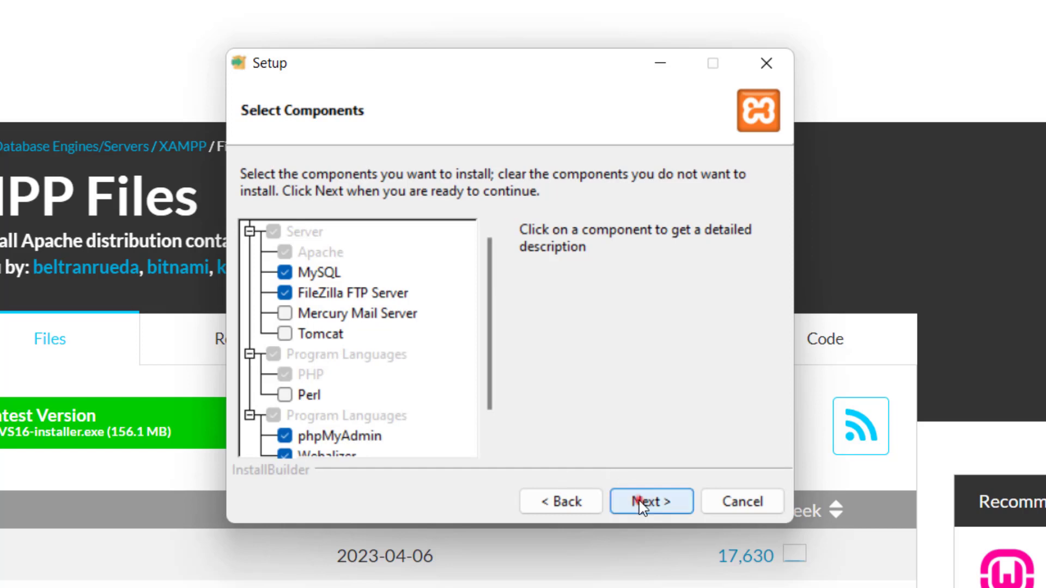
left_click(639, 501)
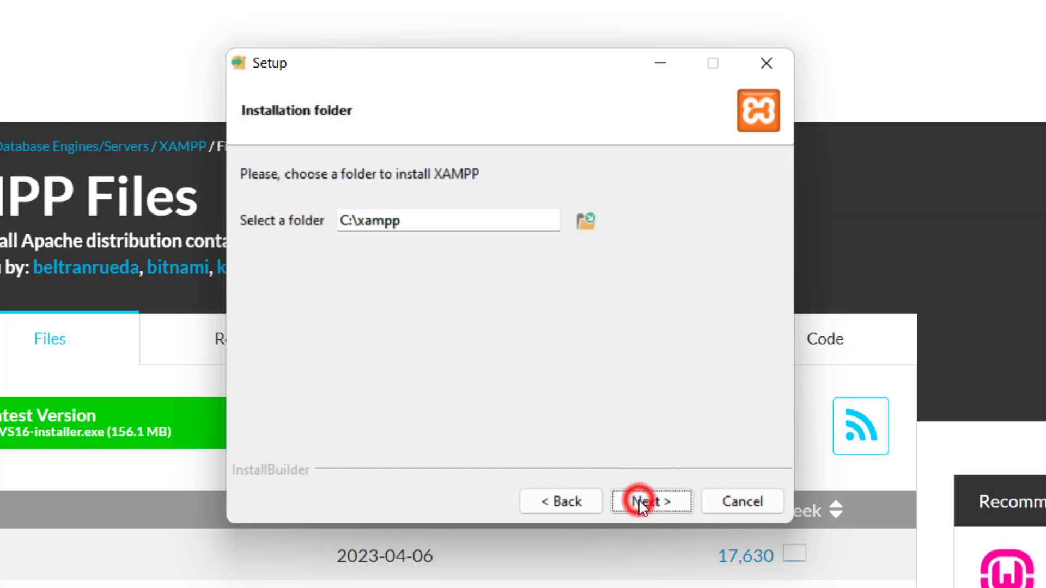
left_click(640, 502)
Step: Run the XAMPP installation and finish with the Control Panel set to launch
left_click(640, 502)
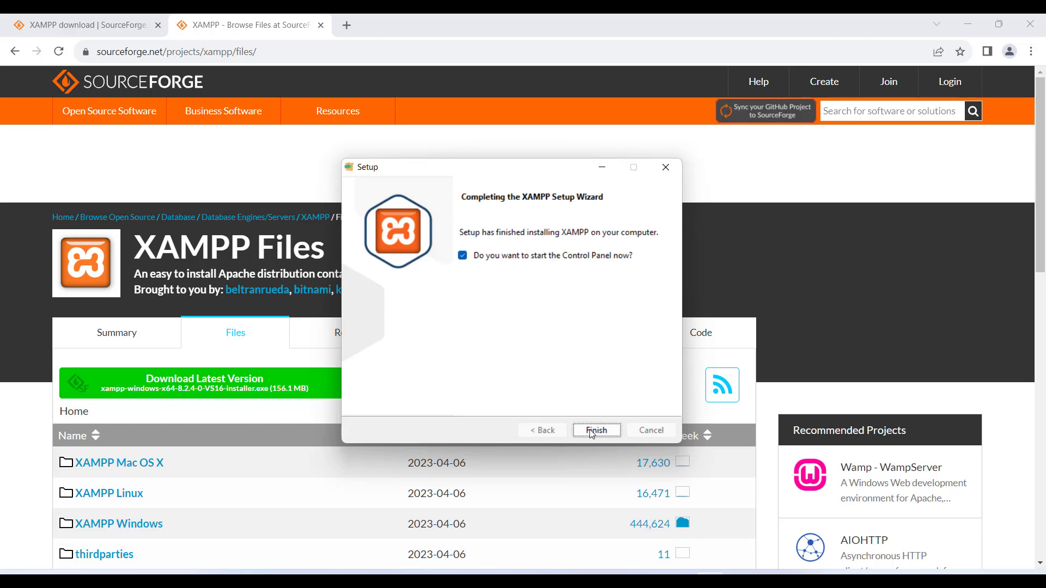
left_click(591, 431)
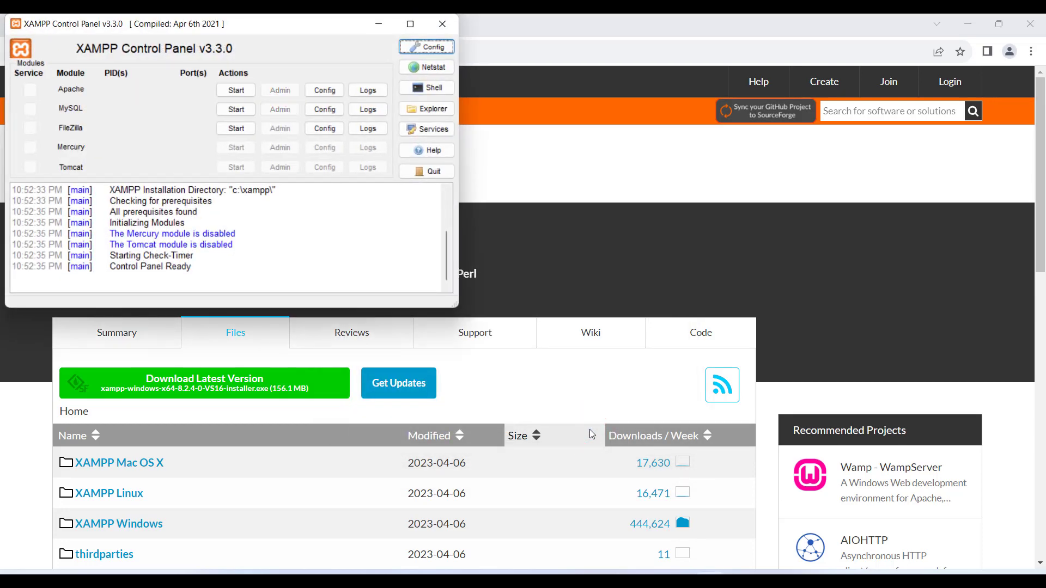
Step: Start Apache, MySQL and FileZilla, allowing each through the Windows firewall
left_click(222, 21)
left_click_drag(222, 21, 439, 167)
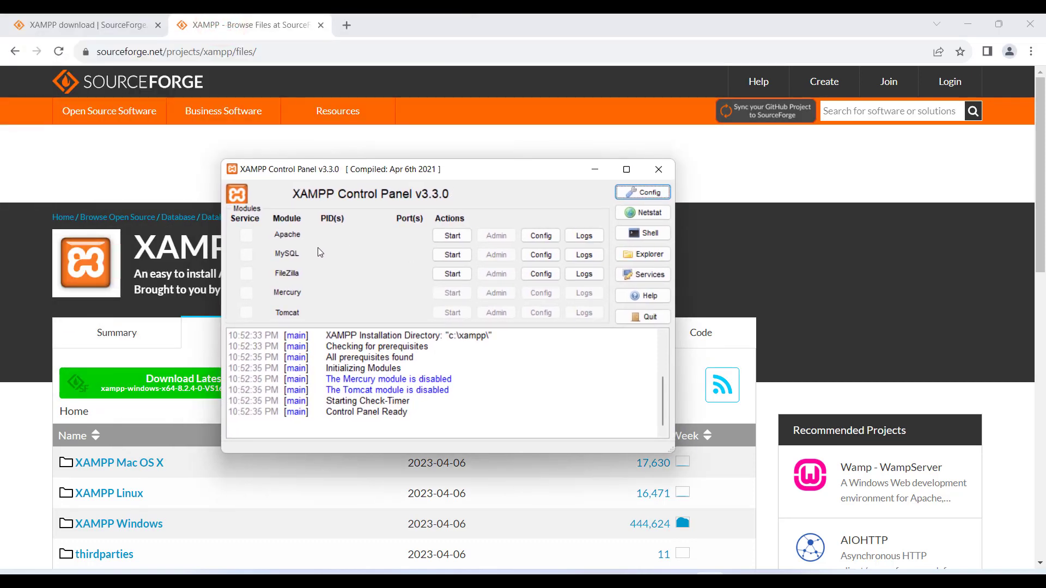
left_click(452, 235)
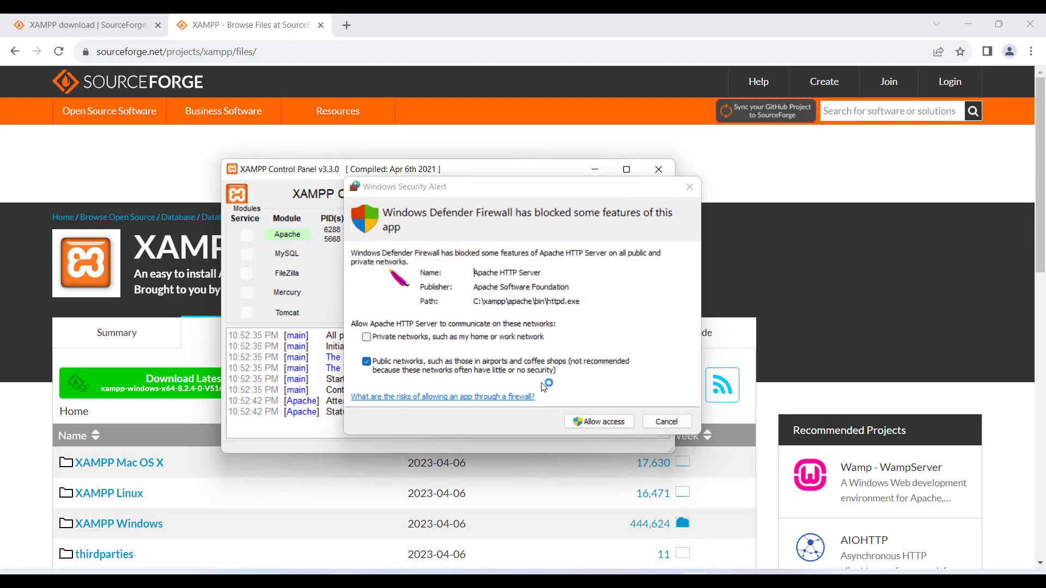
left_click(603, 424)
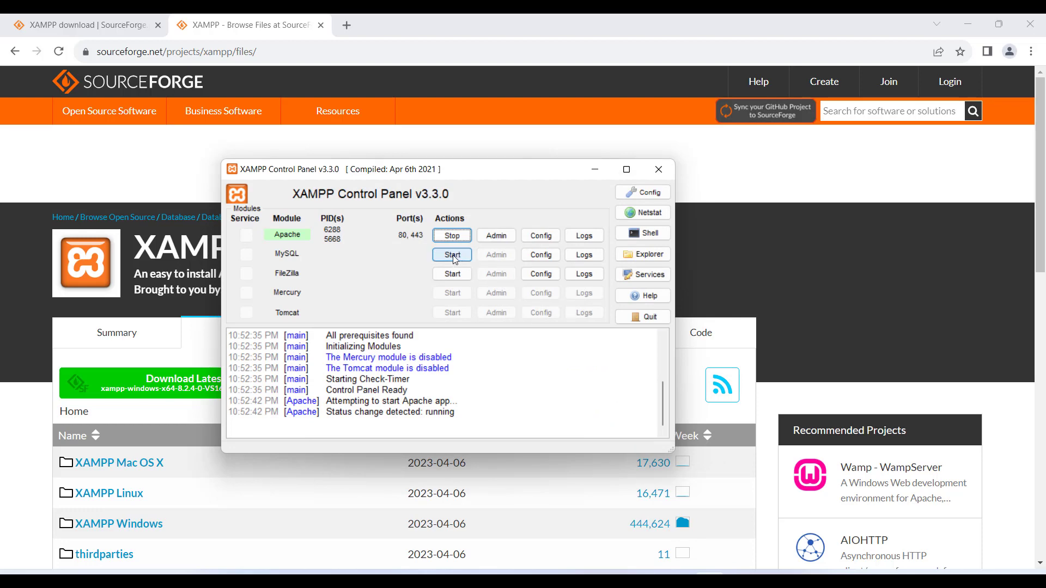
left_click(453, 254)
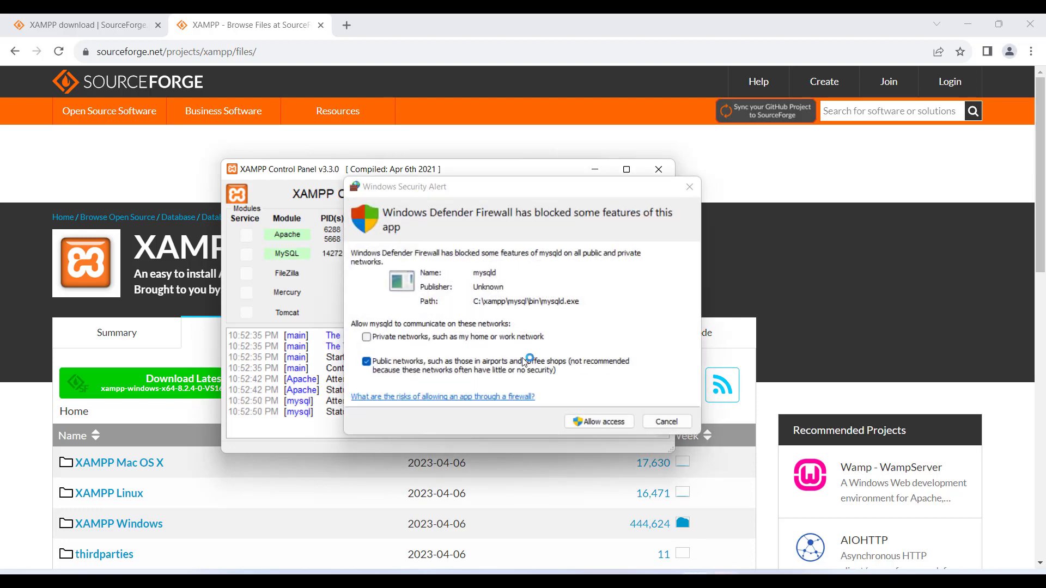
left_click(587, 423)
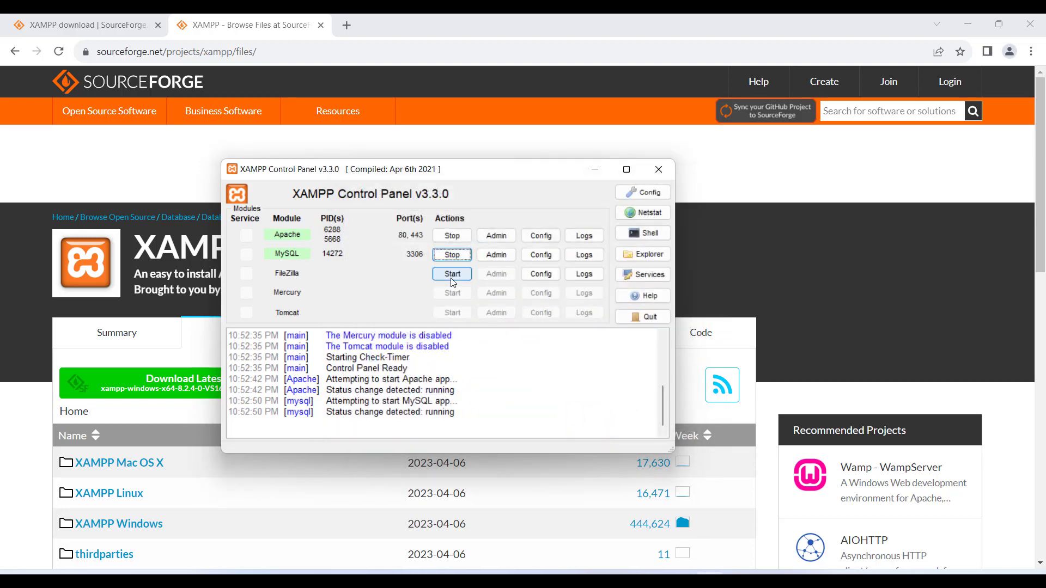
left_click(452, 275)
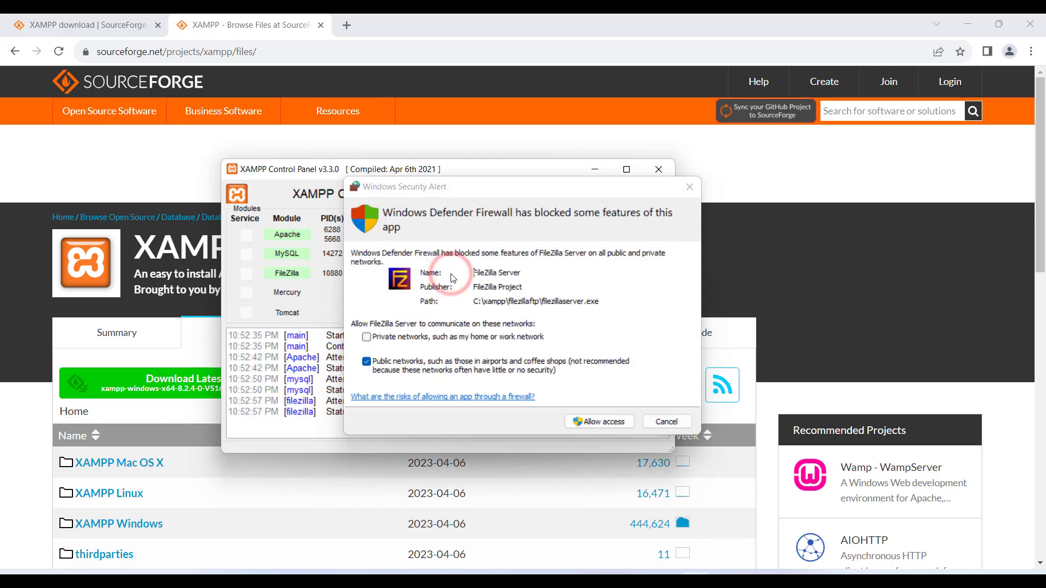
left_click(601, 425)
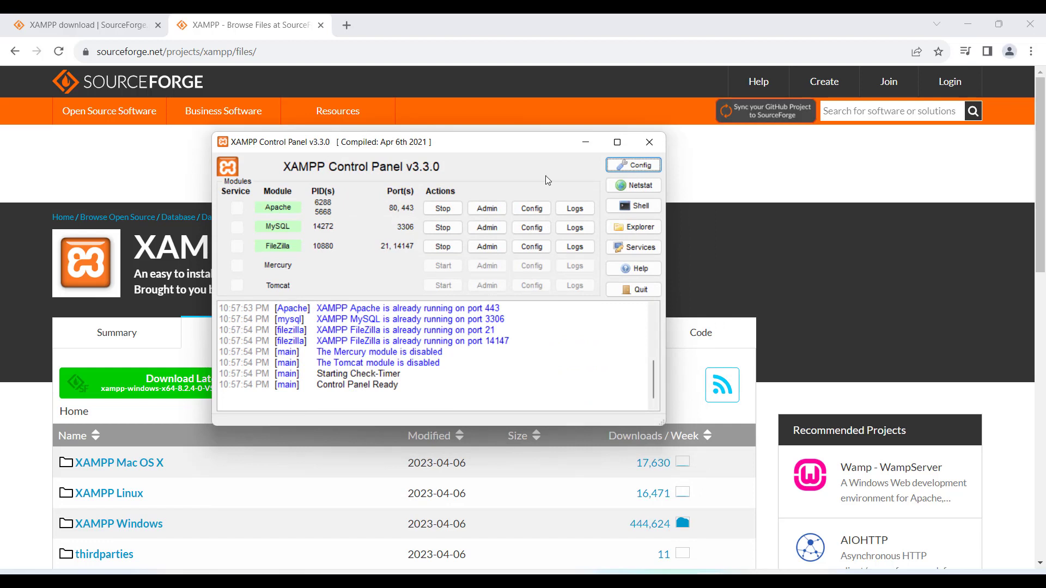
Step: Tick Apache and MySQL under Autostart of modules in Config and save
left_click(635, 164)
left_click(415, 245)
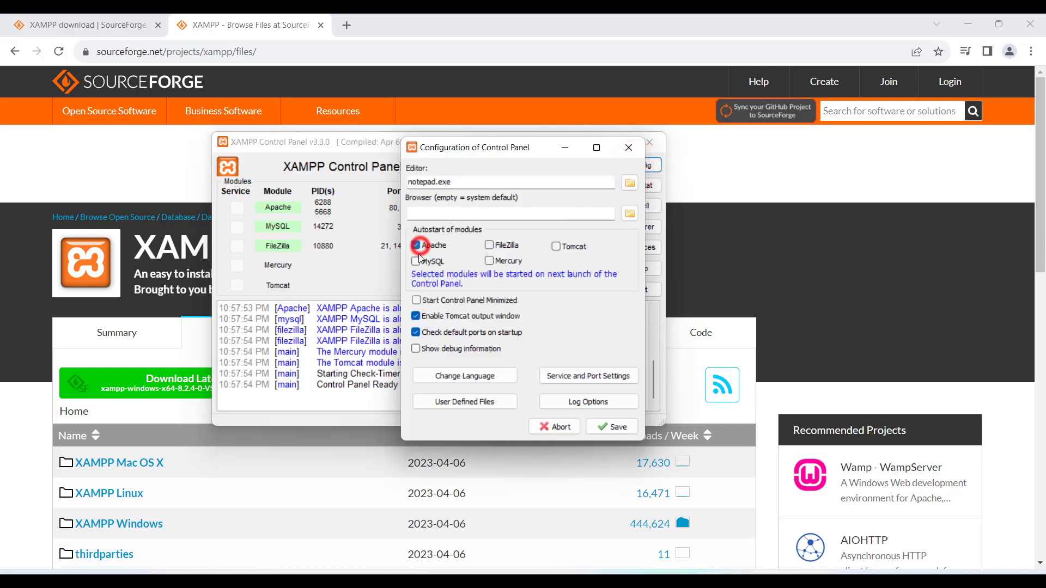
left_click(416, 262)
left_click(606, 427)
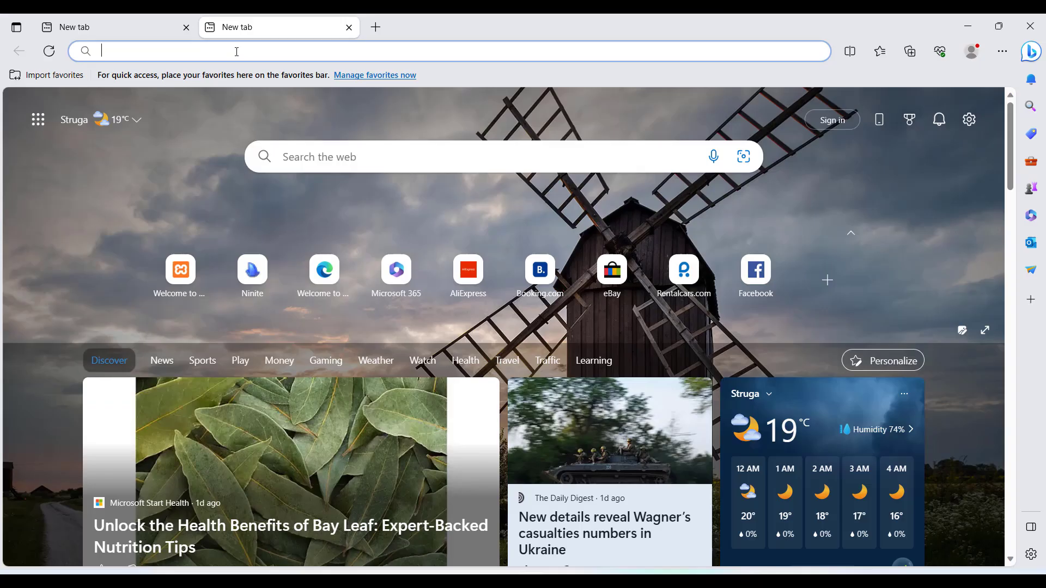
Step: Load localhost in Edge to reach the XAMPP 8.2.4 dashboard
type("loca")
key("Return")
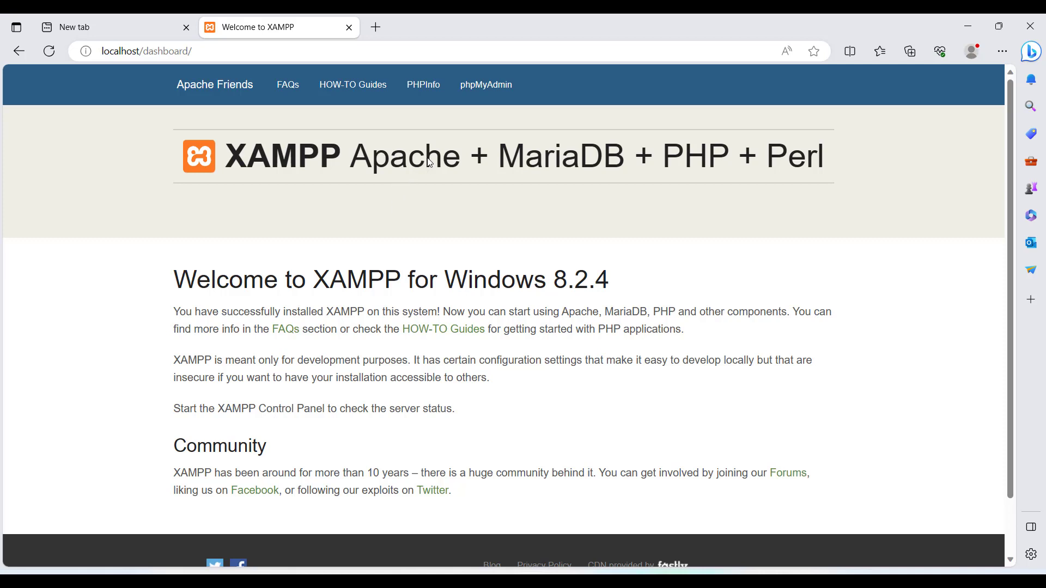
Step: Search for 'wordpress download' in a new Edge tab
left_click(376, 29)
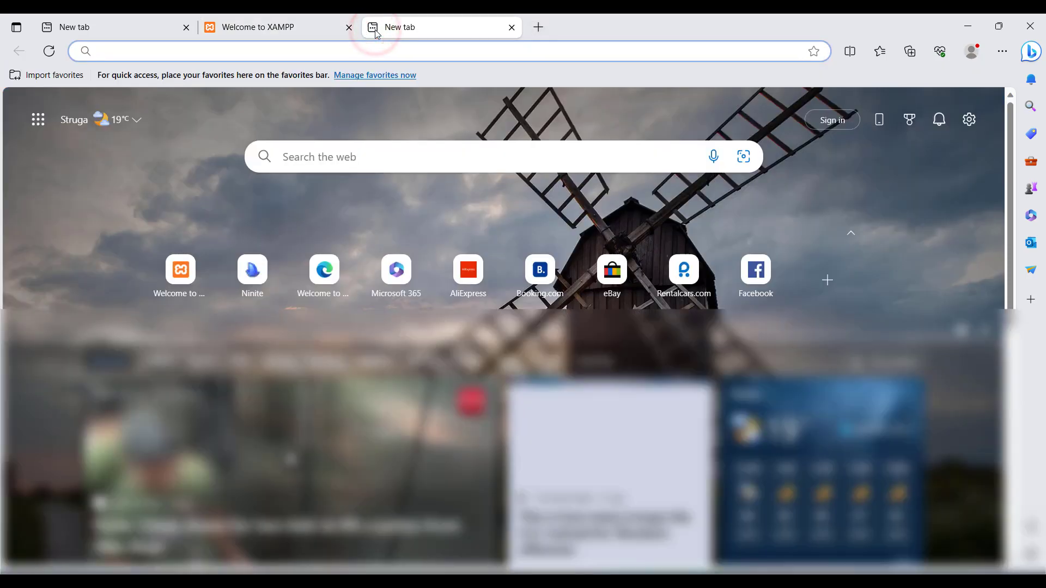
type("word")
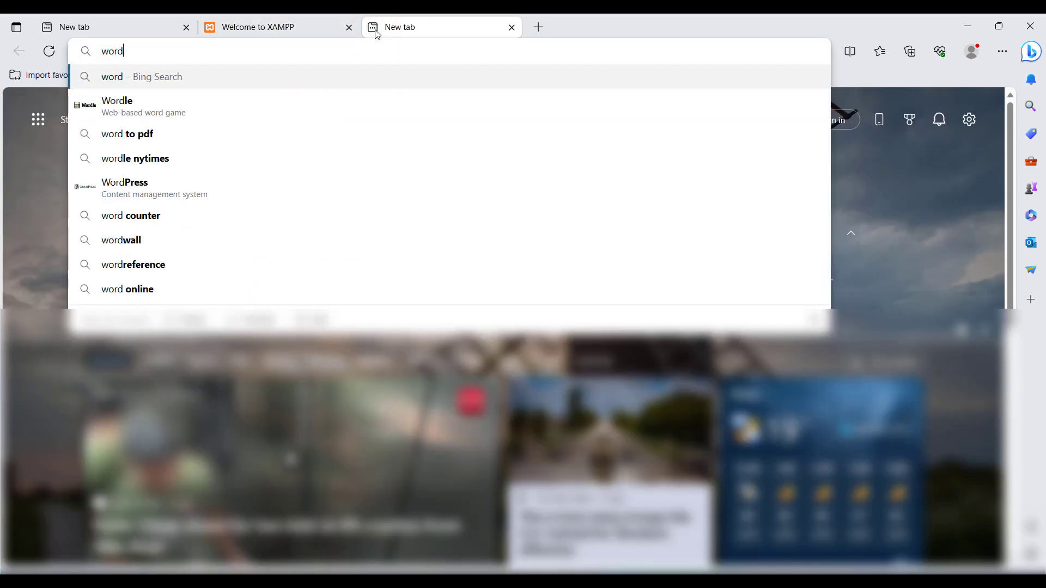
type("press")
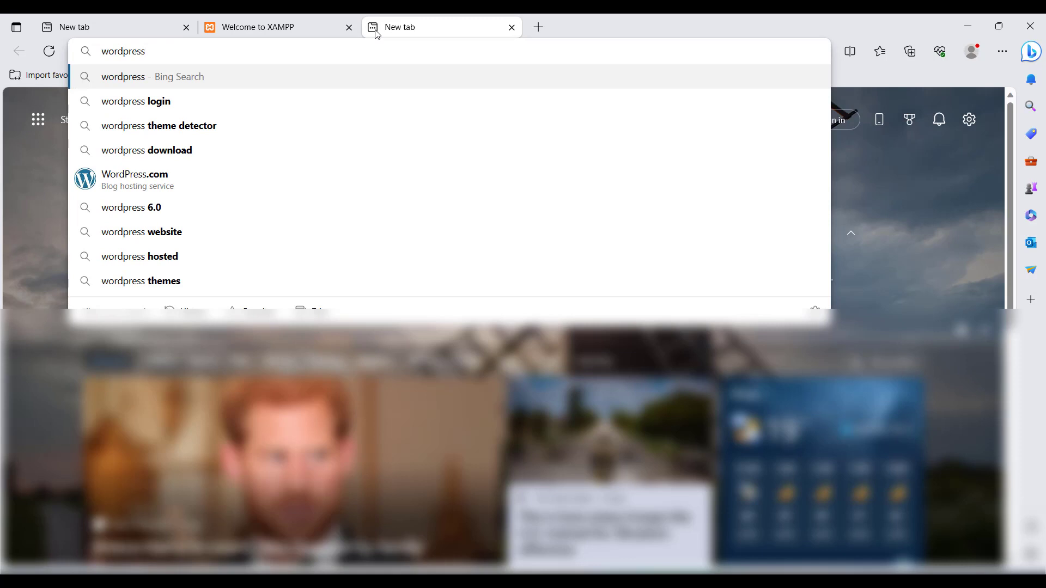
key("Down")
key("Down")
key("Down")
key("Return")
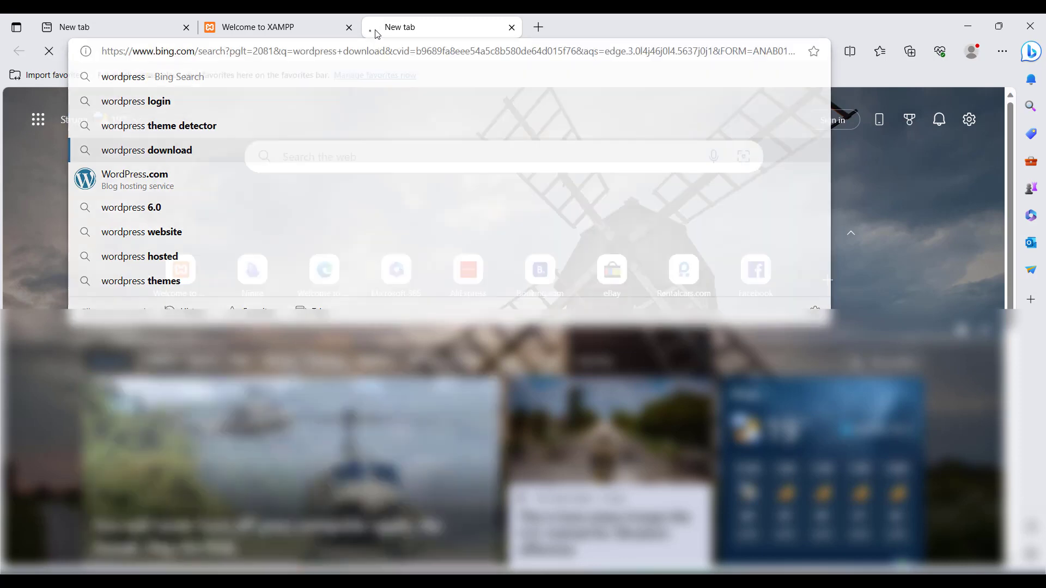
Step: Download WordPress 6.2.2 from WordPress.org and dismiss the thank-you popup
left_click(256, 299)
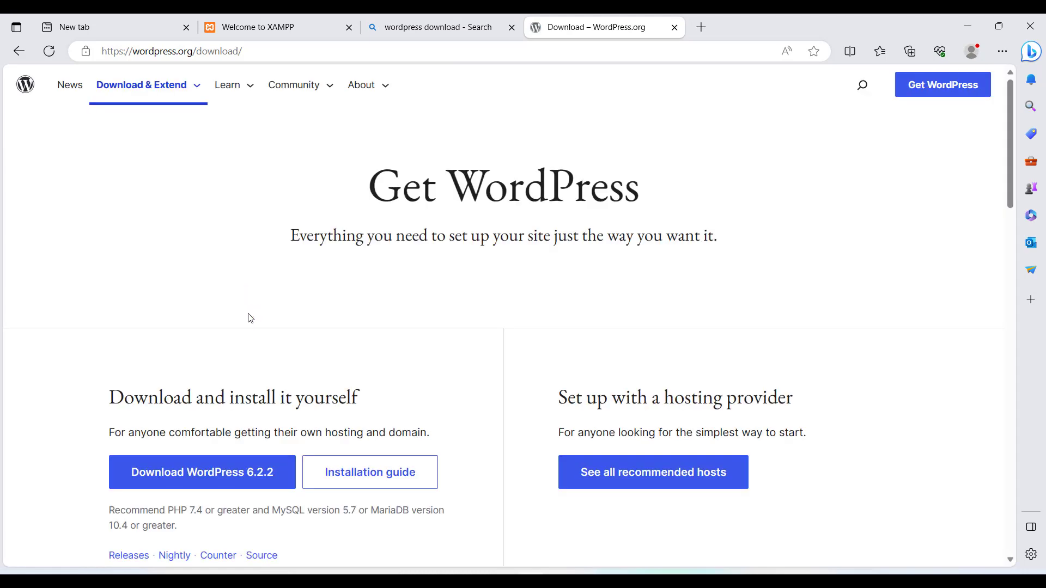
left_click(225, 482)
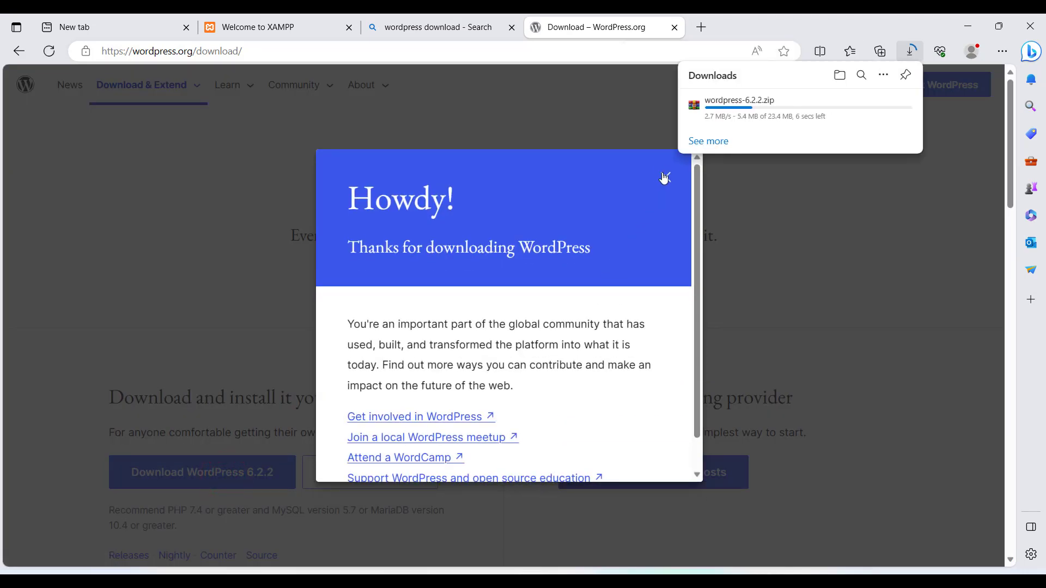
left_click(664, 174)
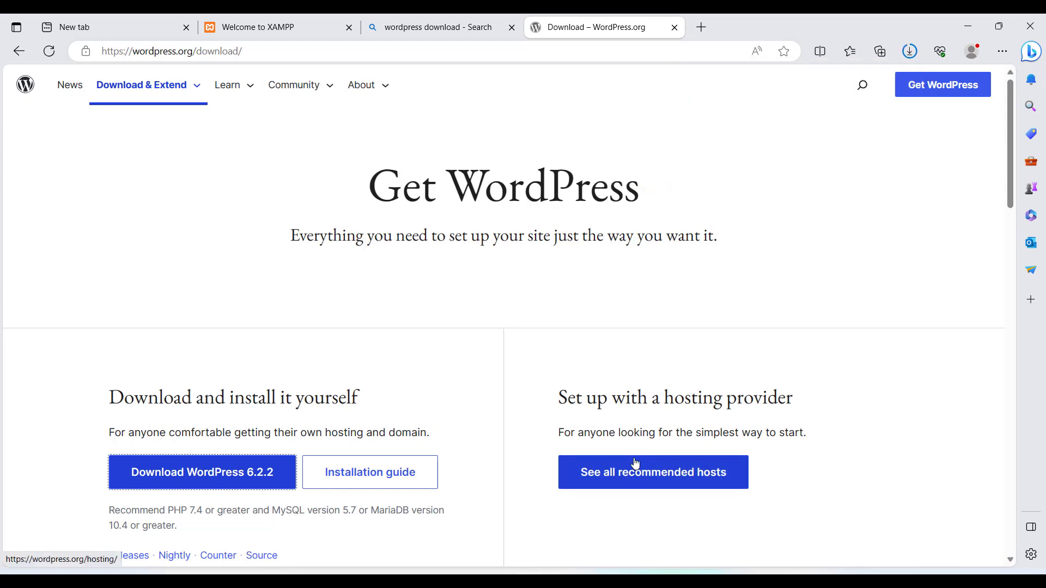
key("ctrl+e")
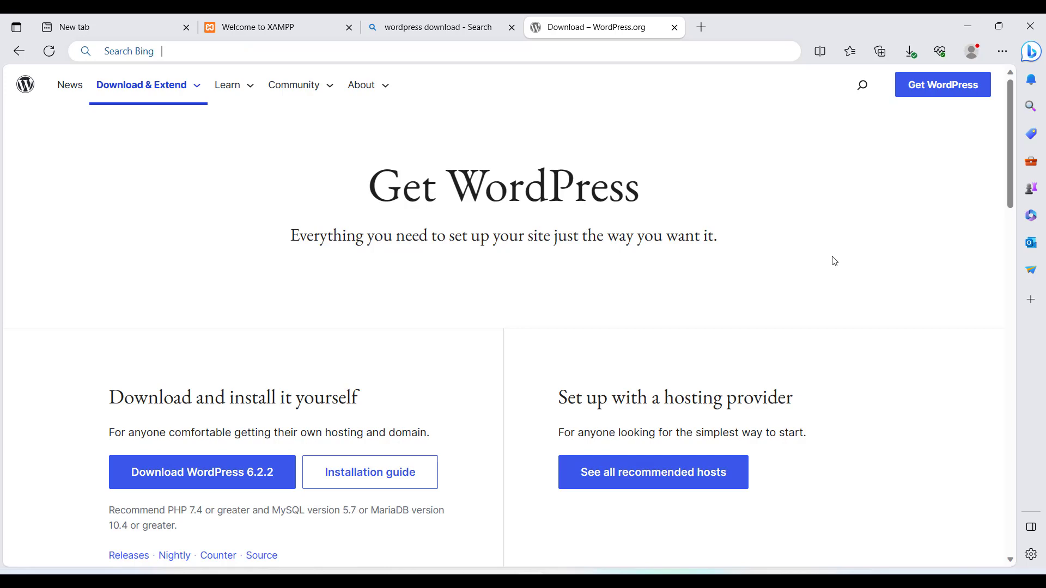
Step: Extract wordpress-6.2.2.zip into Downloads and open the extracted folder
key("super+e")
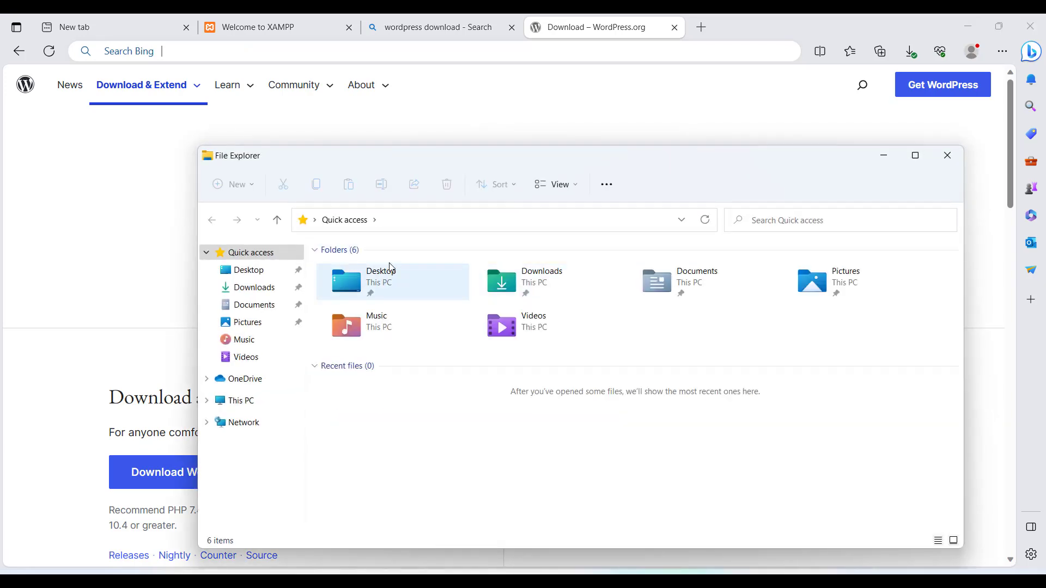
left_click(265, 287)
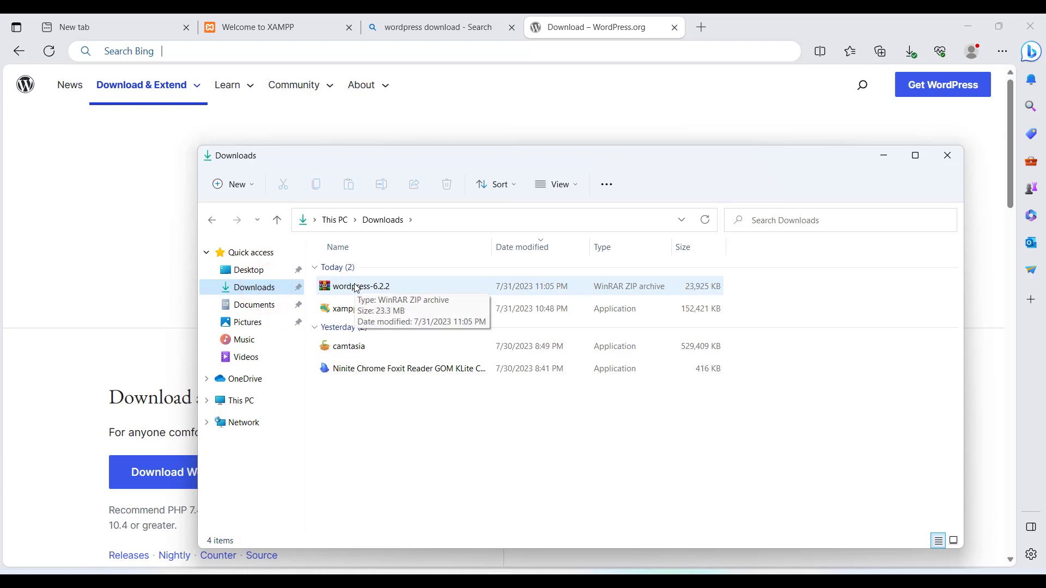
right_click(356, 287)
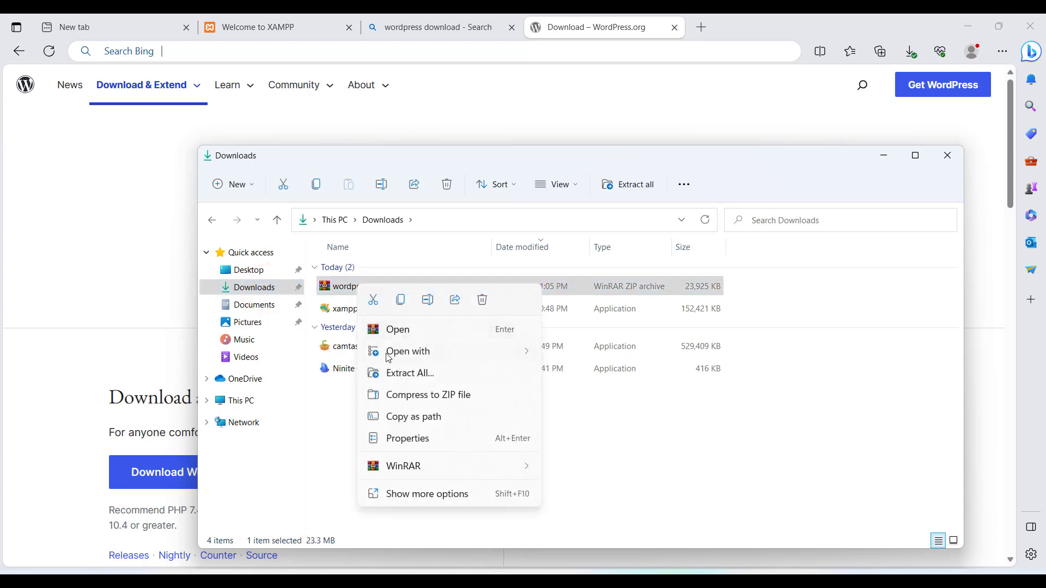
left_click(395, 373)
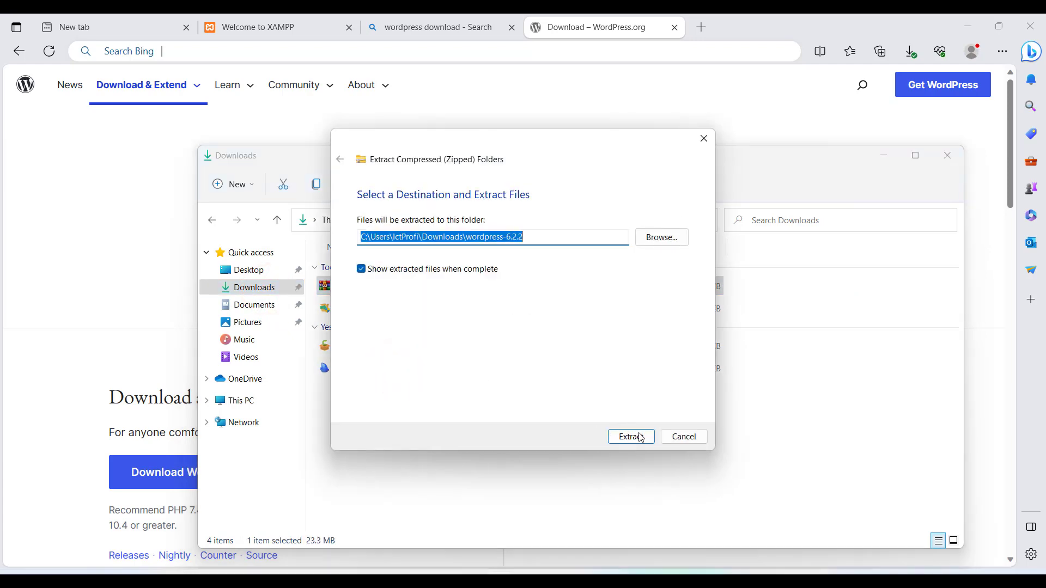
left_click(630, 437)
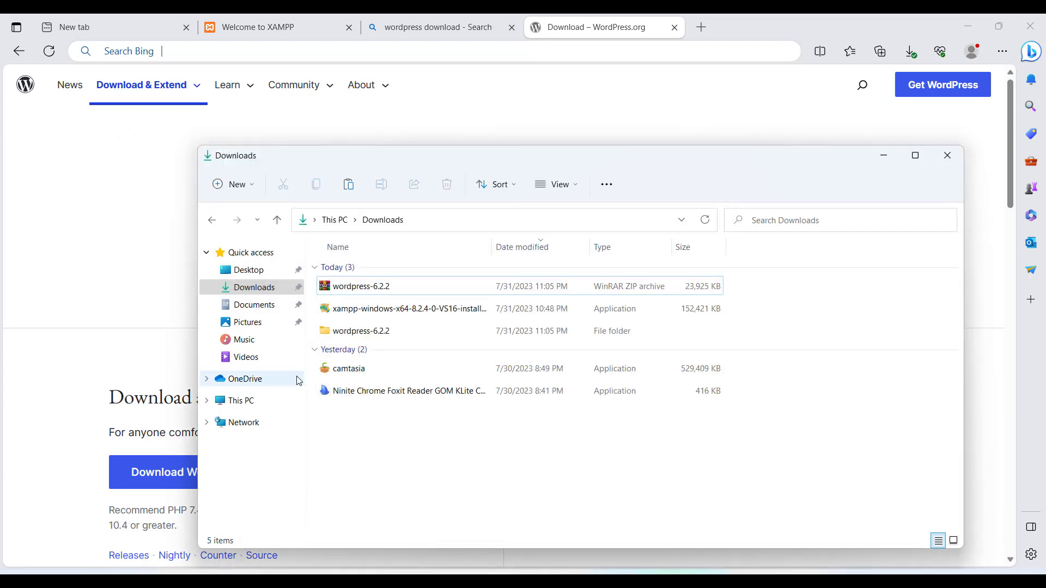
double_click(371, 332)
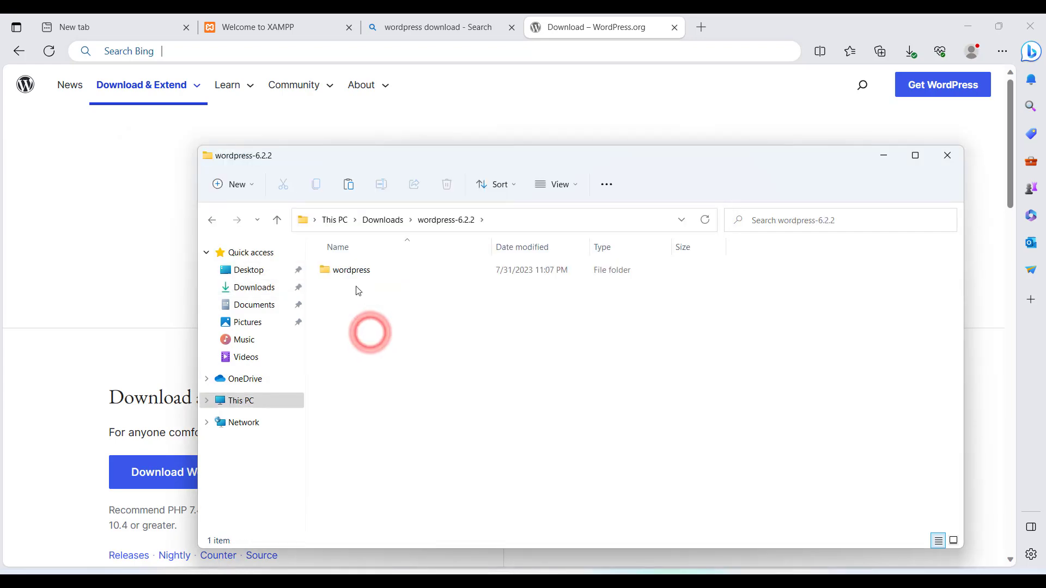
Step: Paste the inner wordpress folder into C:\xampp\htdocs
left_click(349, 267)
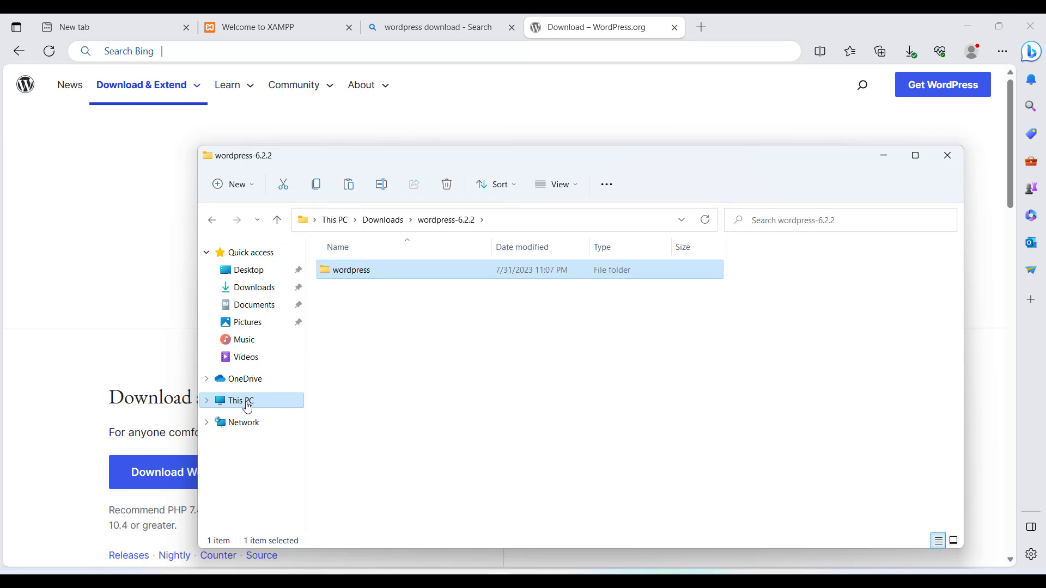
left_click(248, 408)
left_click(397, 369)
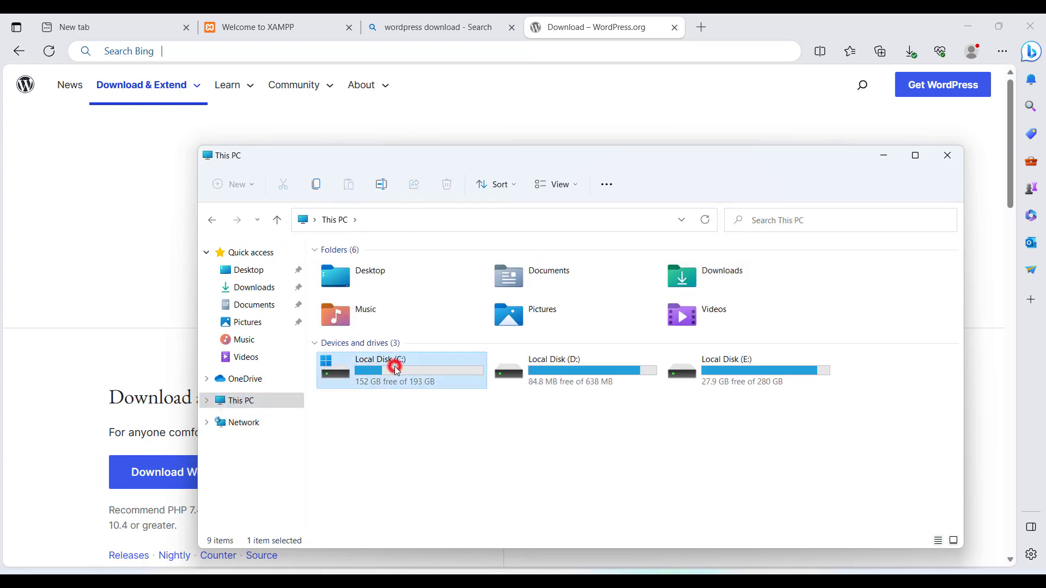
left_click(395, 368)
left_click(395, 368)
left_click(372, 408)
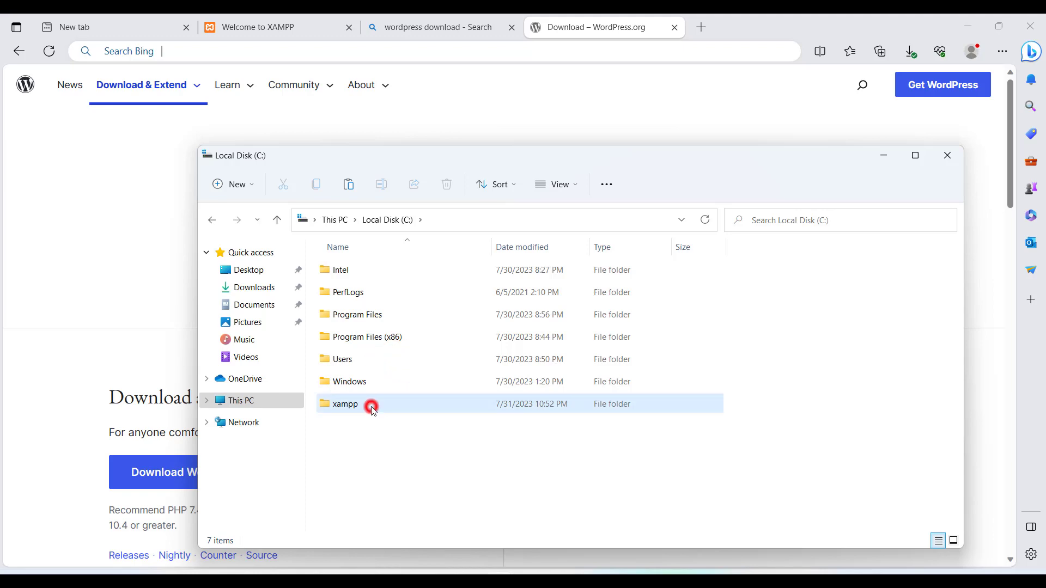
left_click(372, 407)
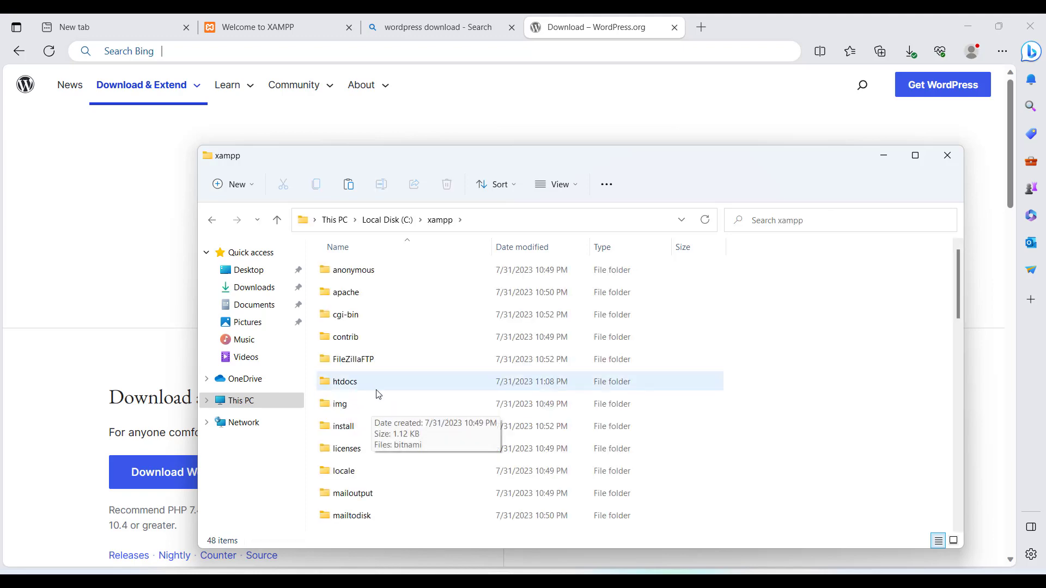
left_click(379, 383)
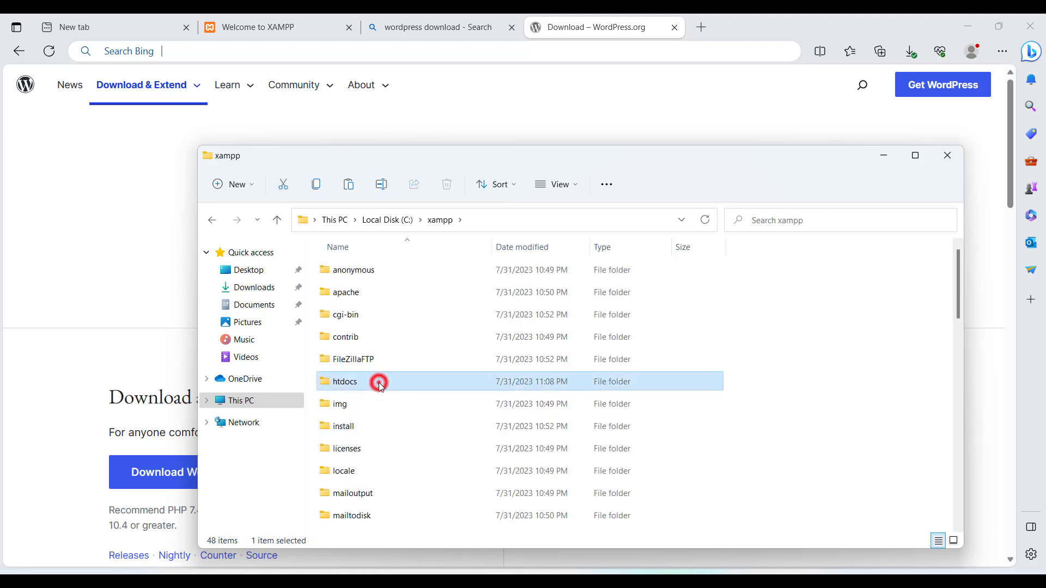
left_click(378, 384)
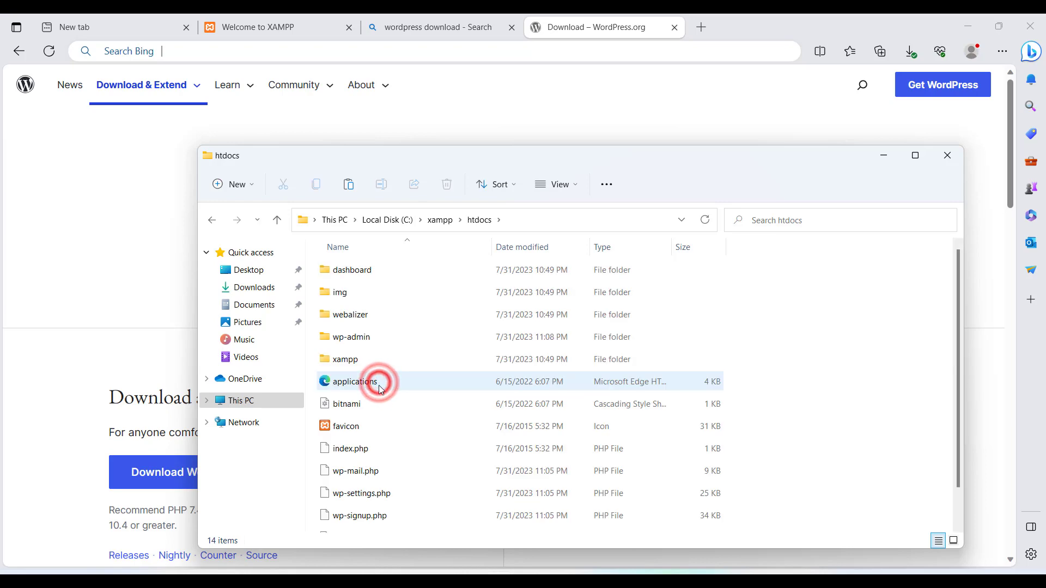
left_click(822, 394)
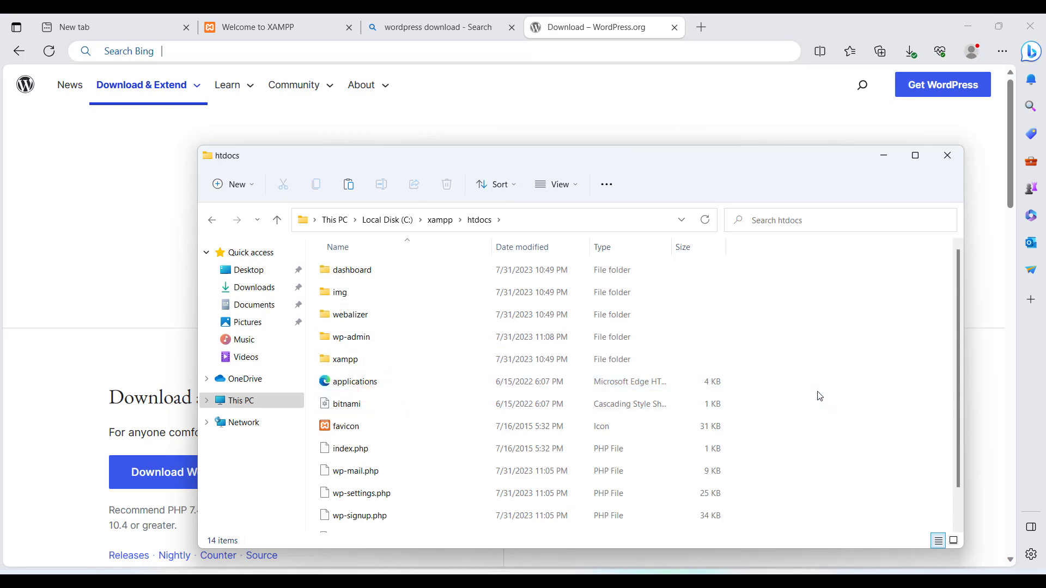
key("ctrl+v")
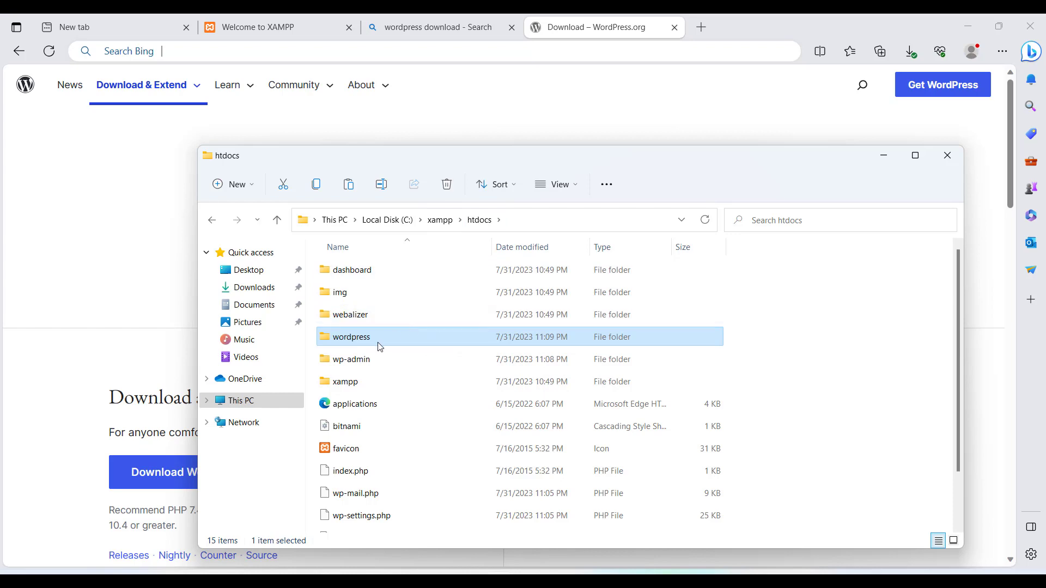
mouse_move(371, 339)
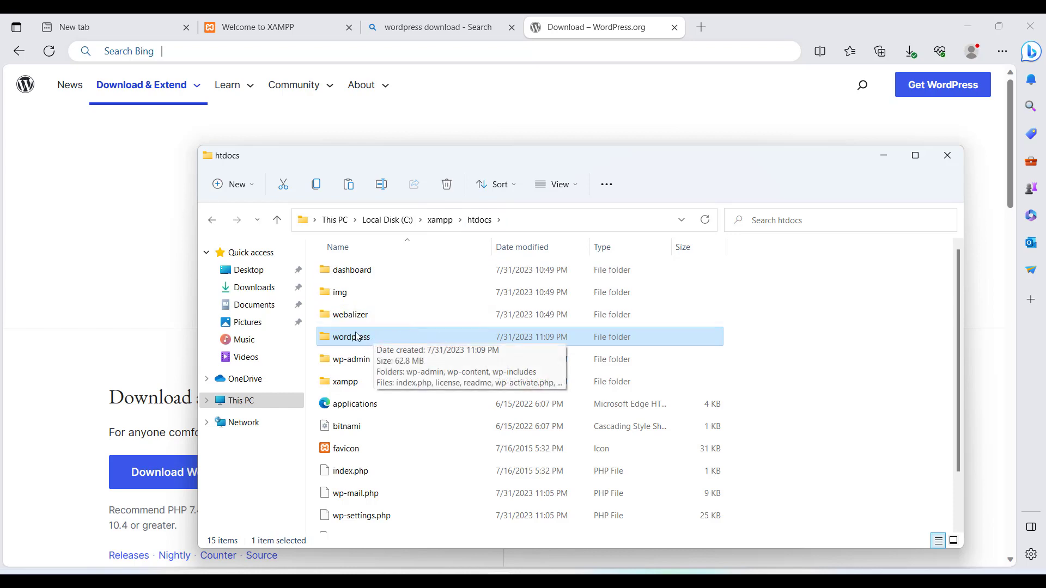
Step: Rename htdocs\wordpress to 'ictprofi' and select the renamed folder
left_click(358, 338)
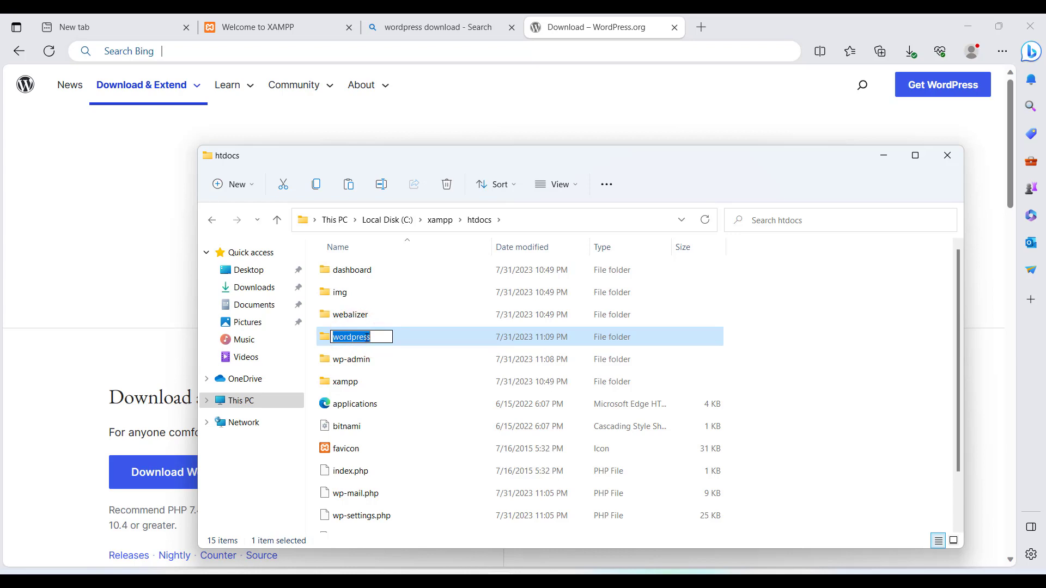
type("ictpro")
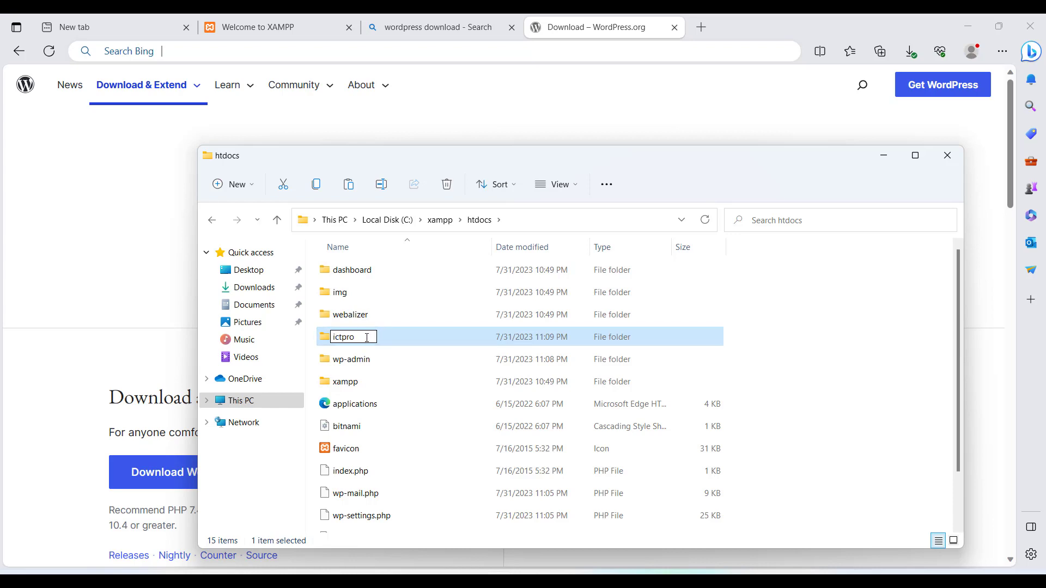
type("fi")
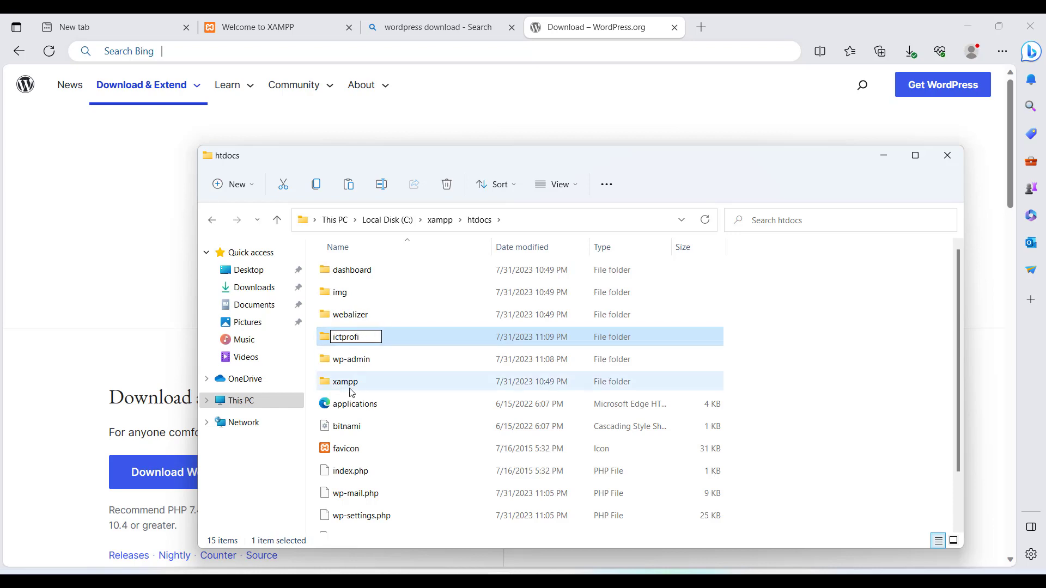
left_click(349, 358)
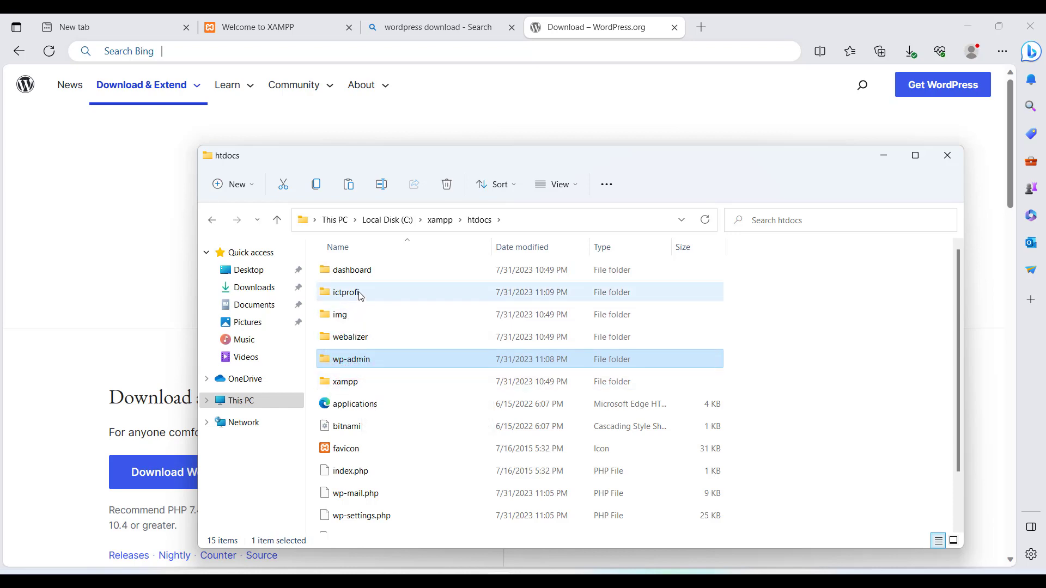
mouse_move(357, 296)
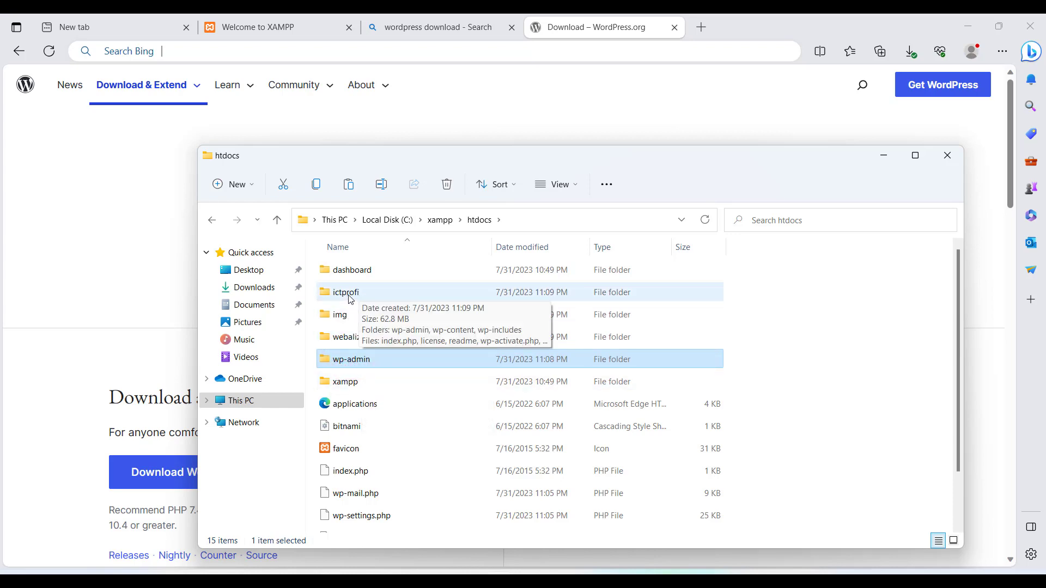
left_click(350, 298)
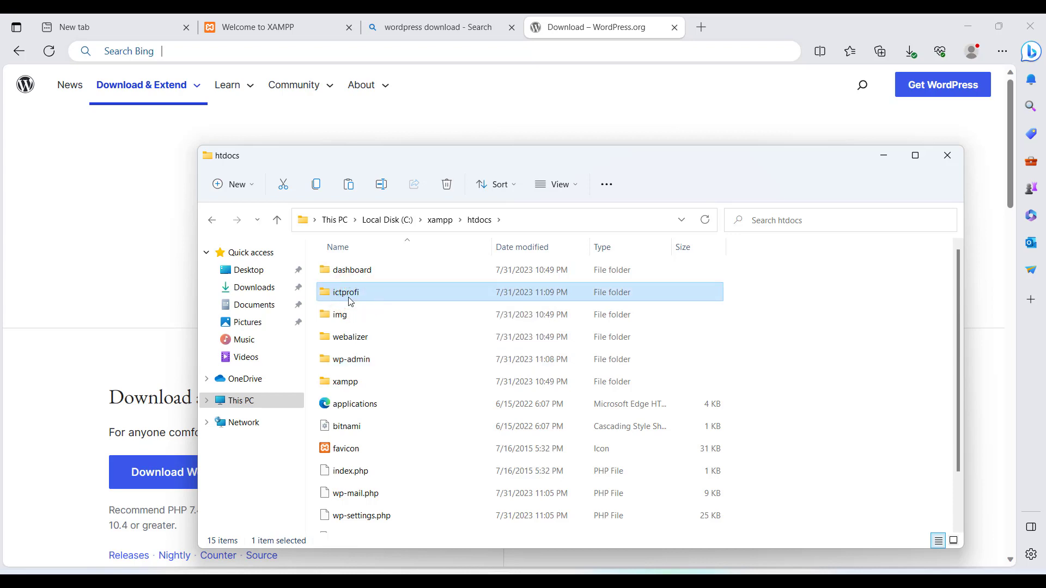
mouse_move(349, 297)
Step: Go from the XAMPP welcome page to phpMyAdmin's Databases page
left_click(293, 31)
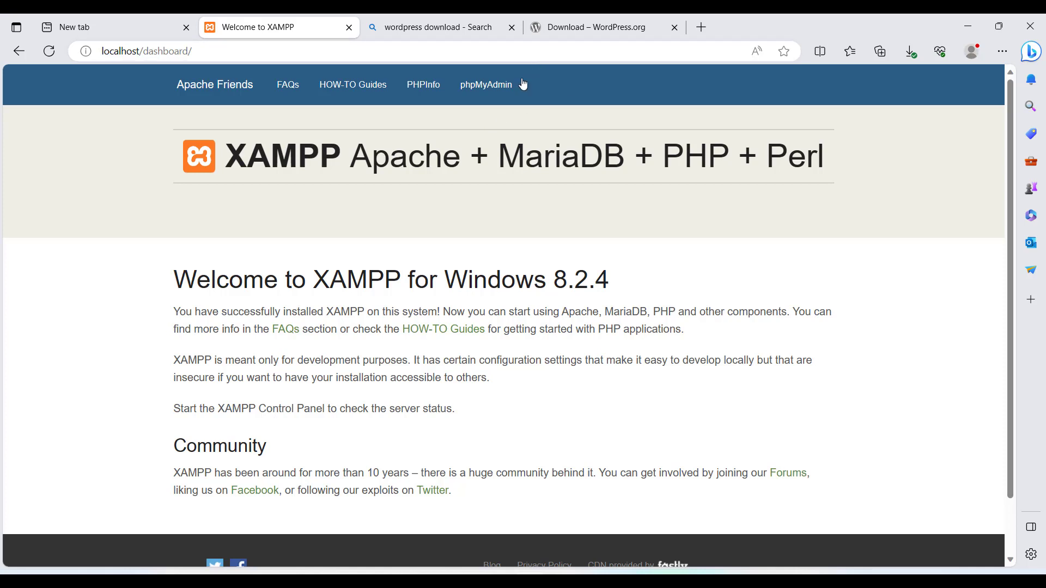
left_click(497, 92)
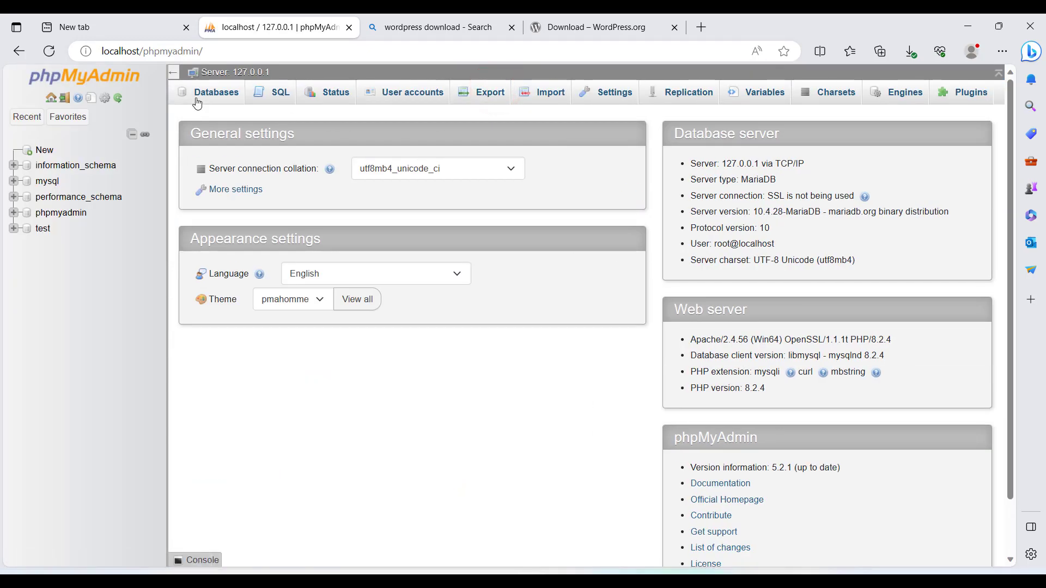
left_click(198, 94)
Step: Create the database database_ictprofi with utf8mb4_general_ci collation
left_click(250, 213)
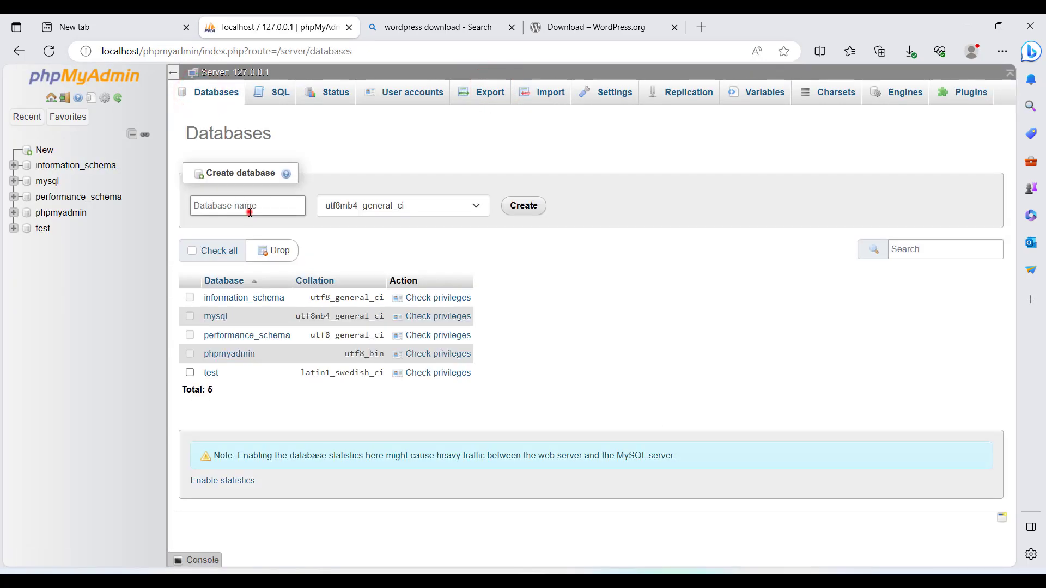
type("database_idtpro")
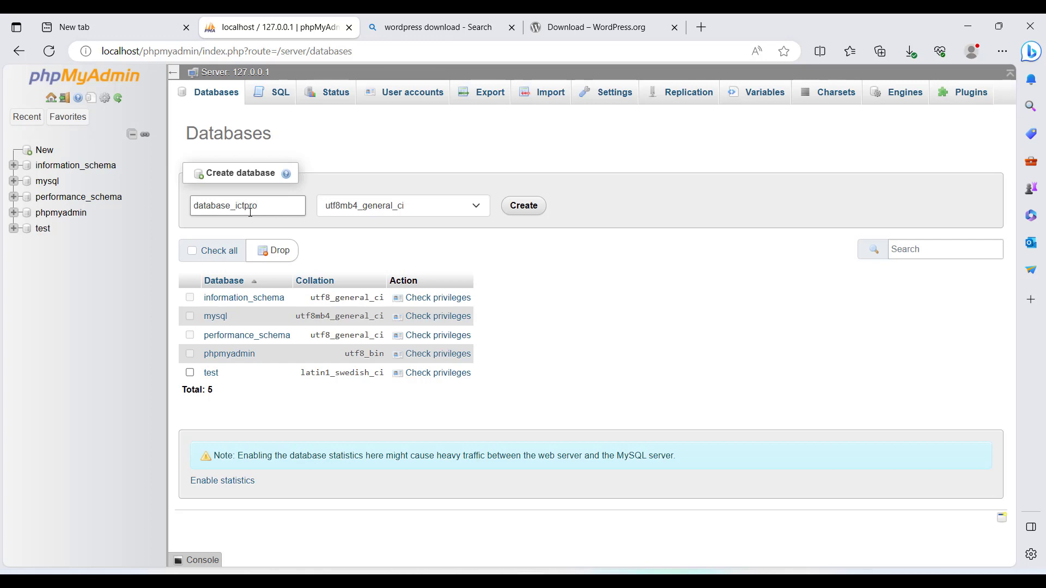
type("fi")
left_click(523, 206)
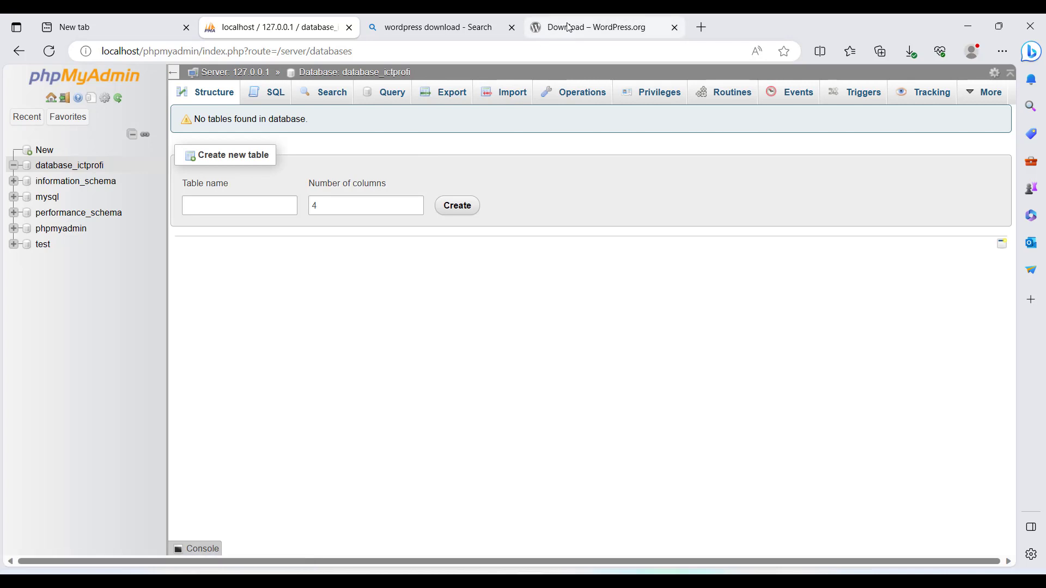
Step: Load localhost/ictprofi in a new browser tab and keep English (United States) as the setup language
left_click(607, 27)
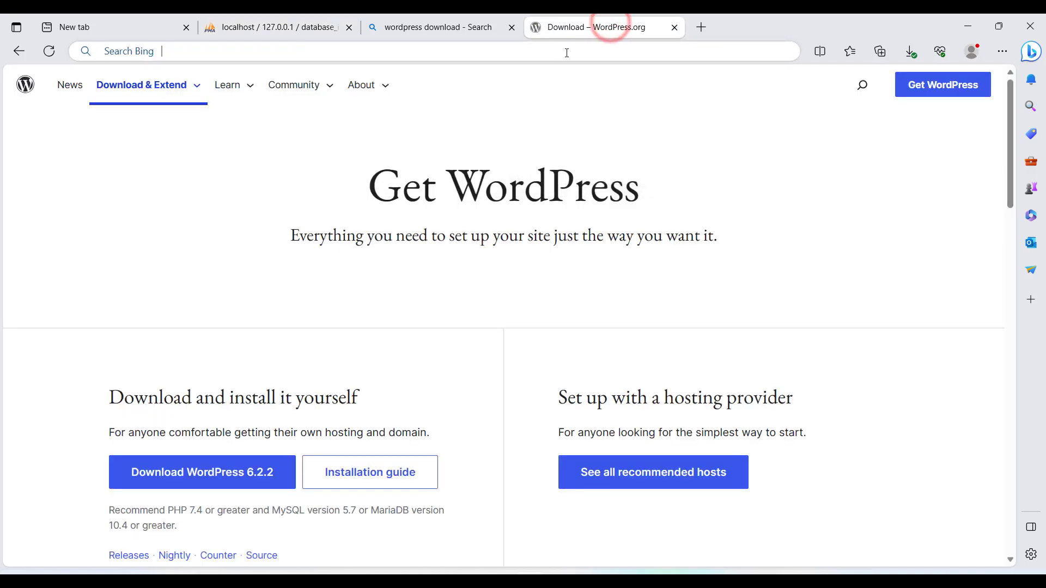
left_click(701, 27)
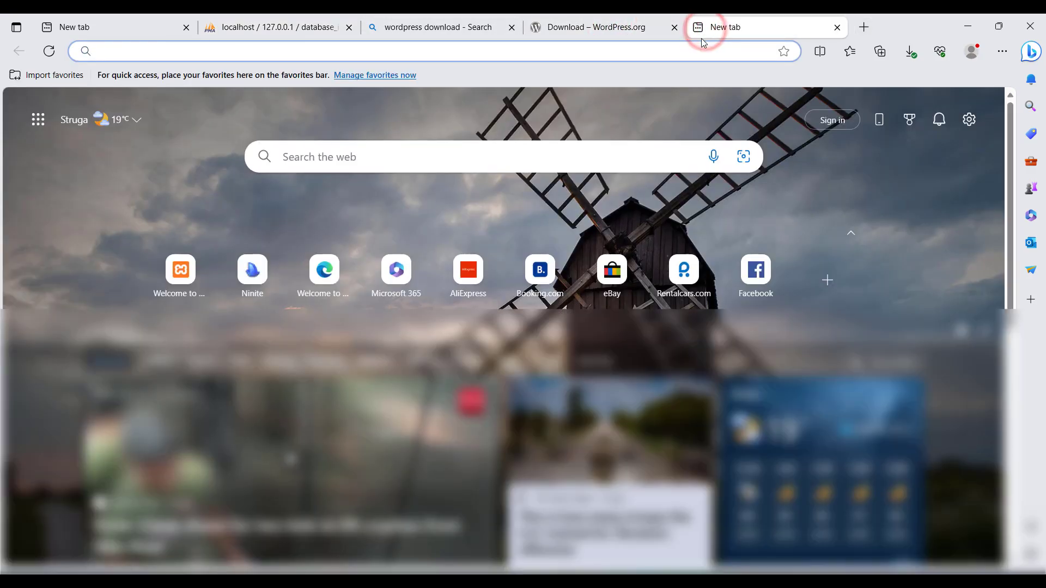
type("local")
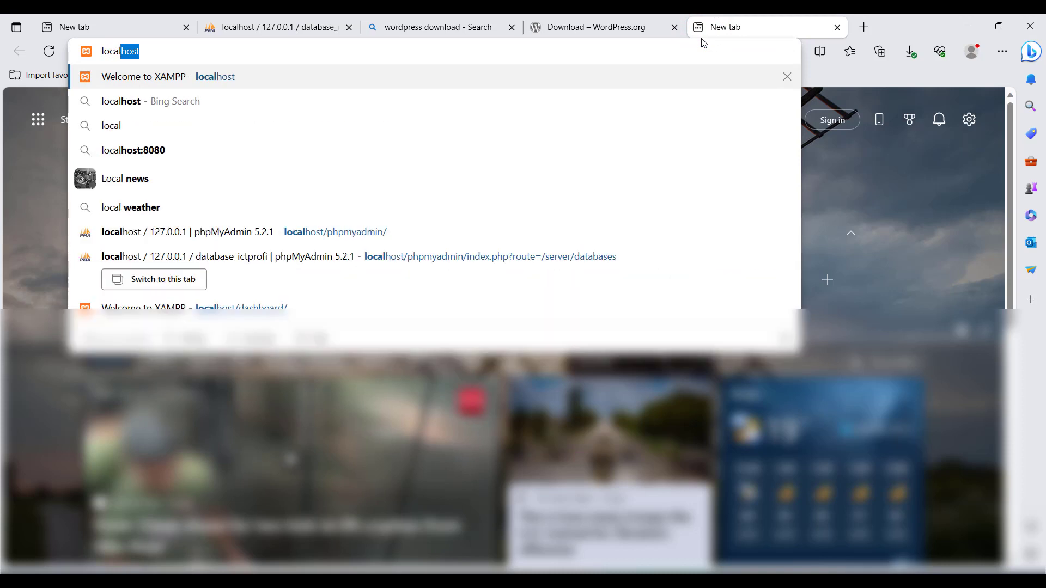
type("host/")
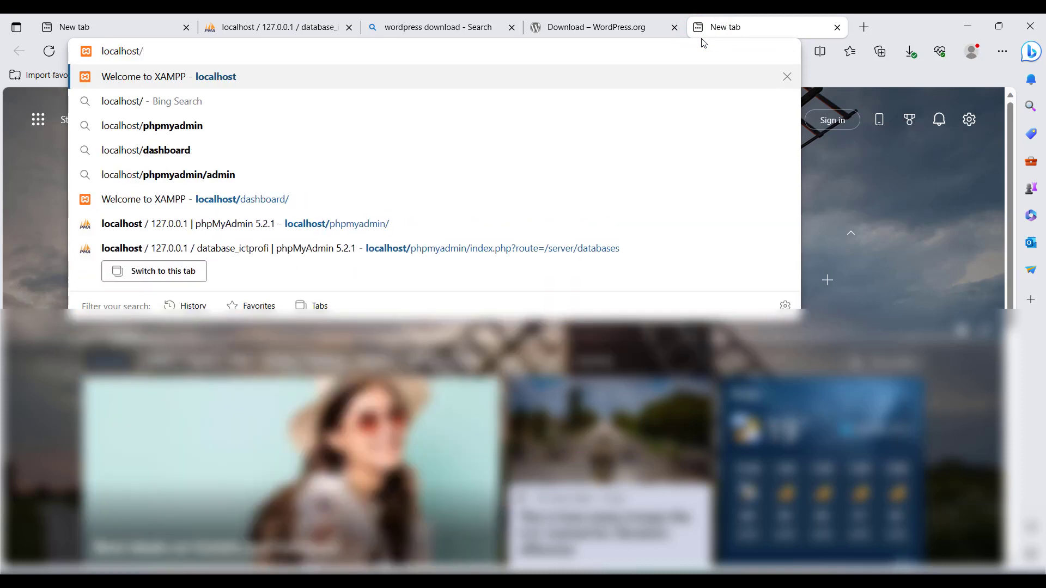
type("ictprofi")
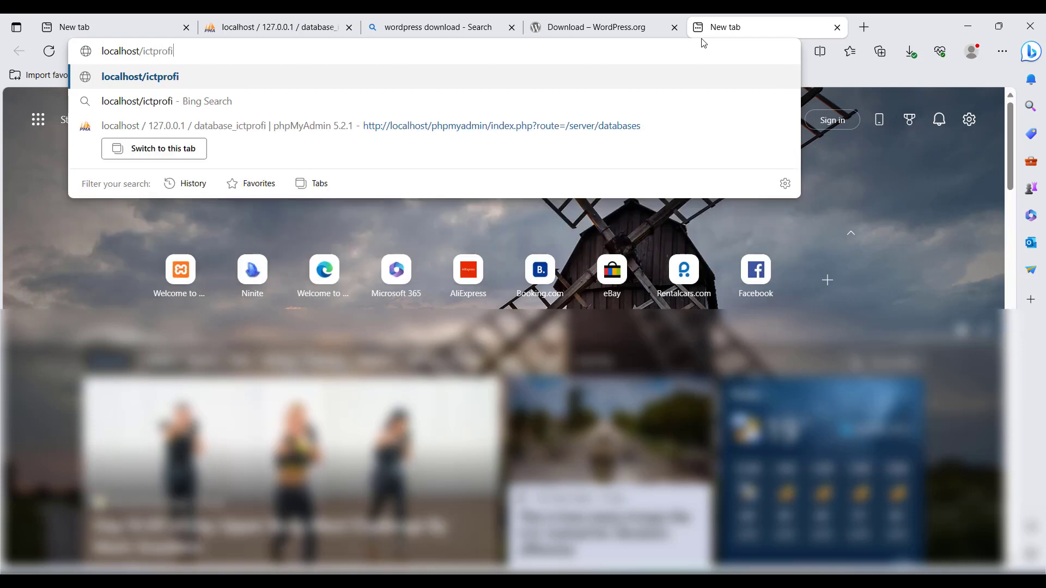
key("Return")
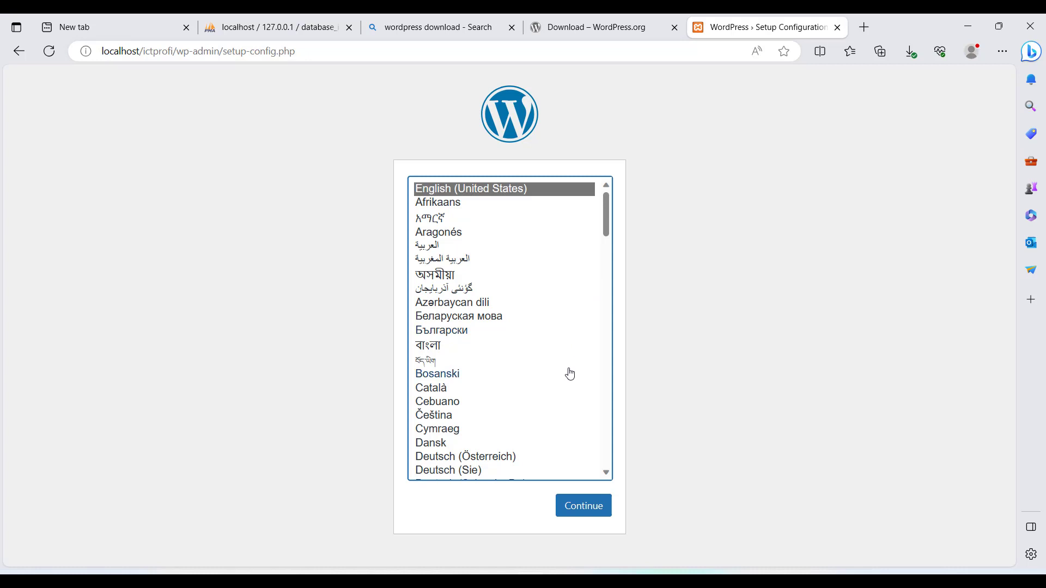
left_click(582, 511)
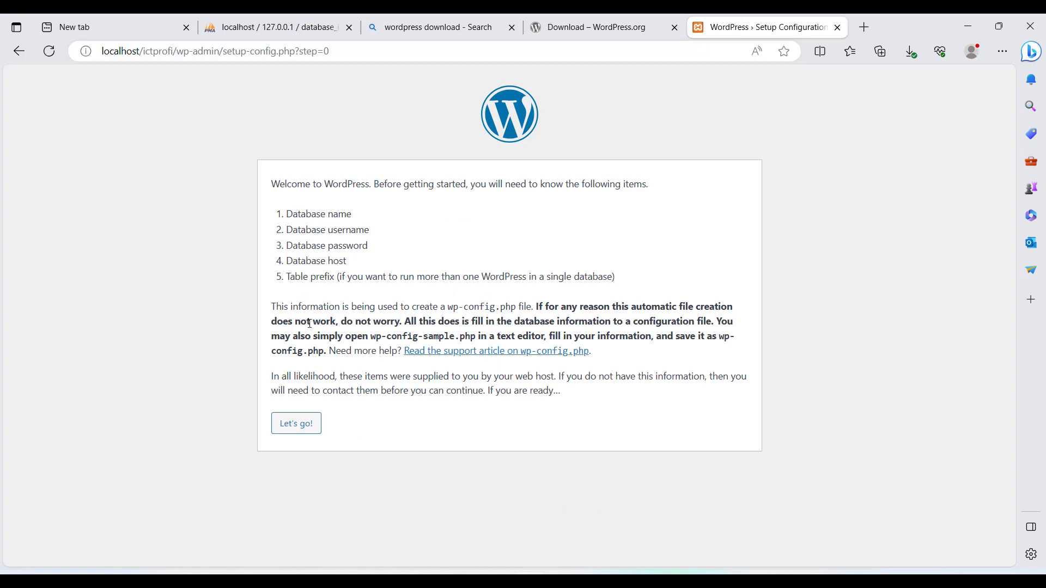
Step: Enter database name database_ictprofi and username root, keep host localhost and prefix wp_, then run the installation
left_click(309, 424)
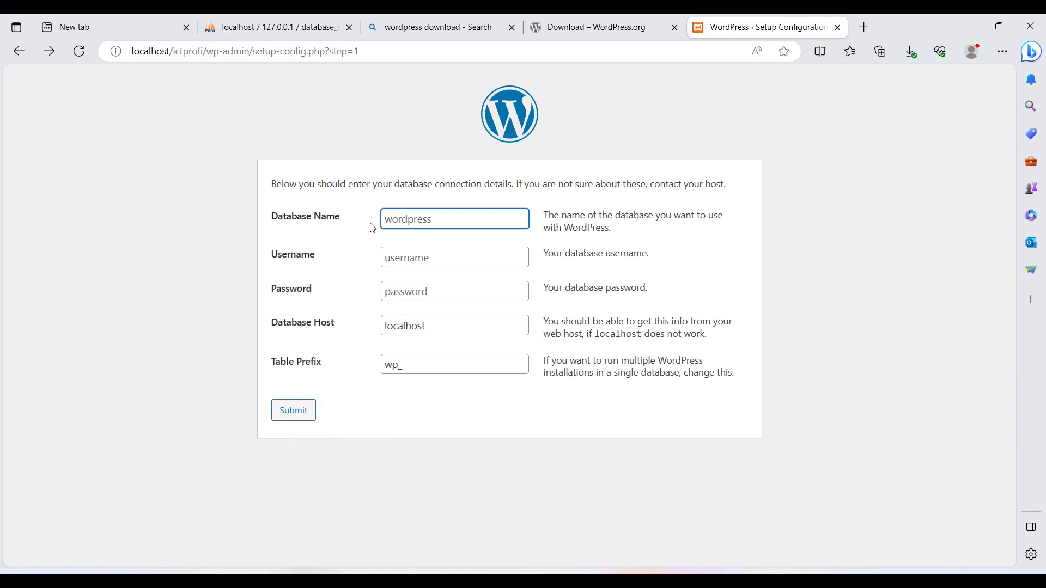
type("da")
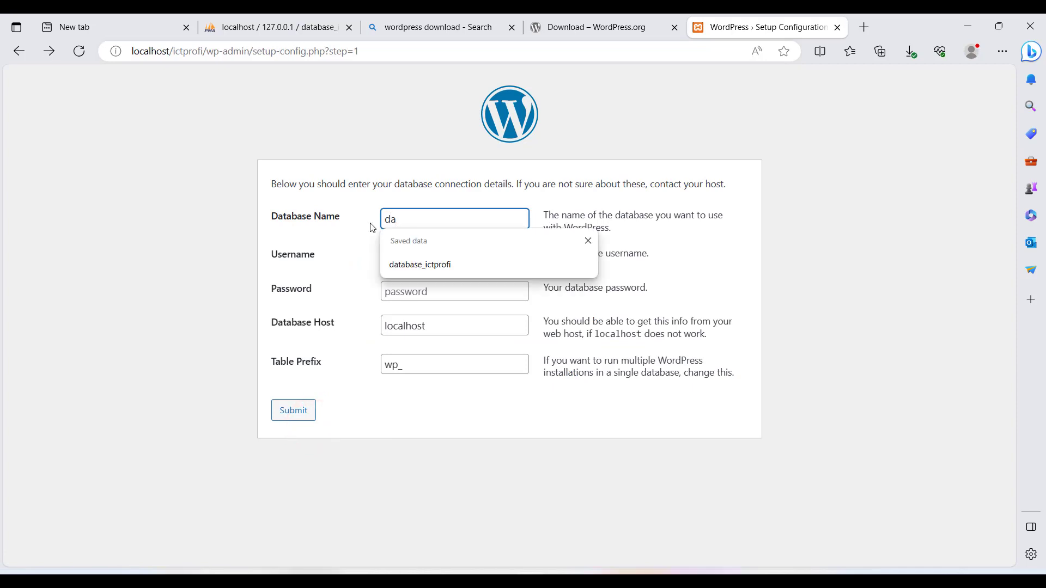
type("tabase_ictprofi")
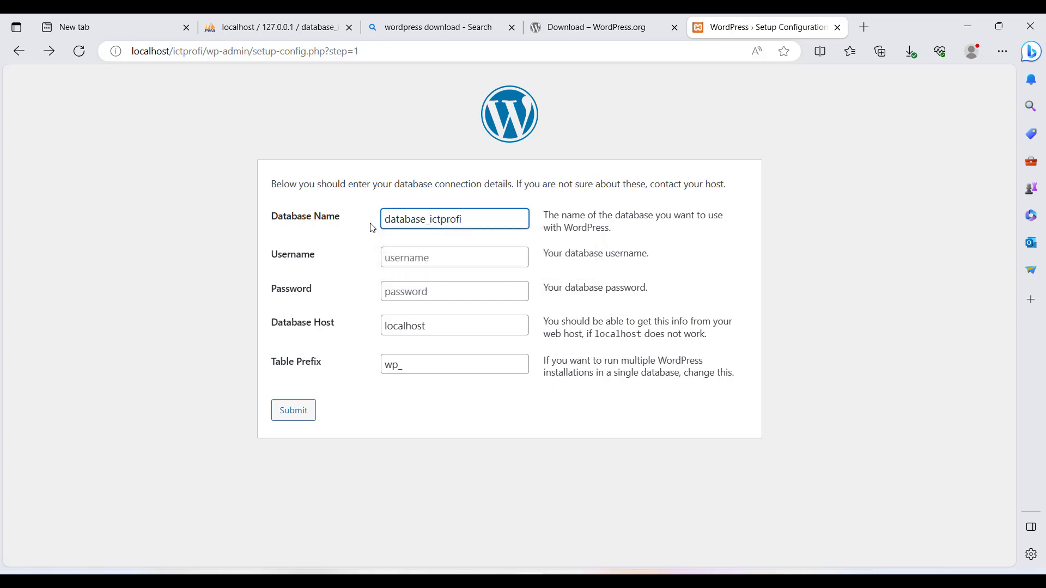
left_click(428, 260)
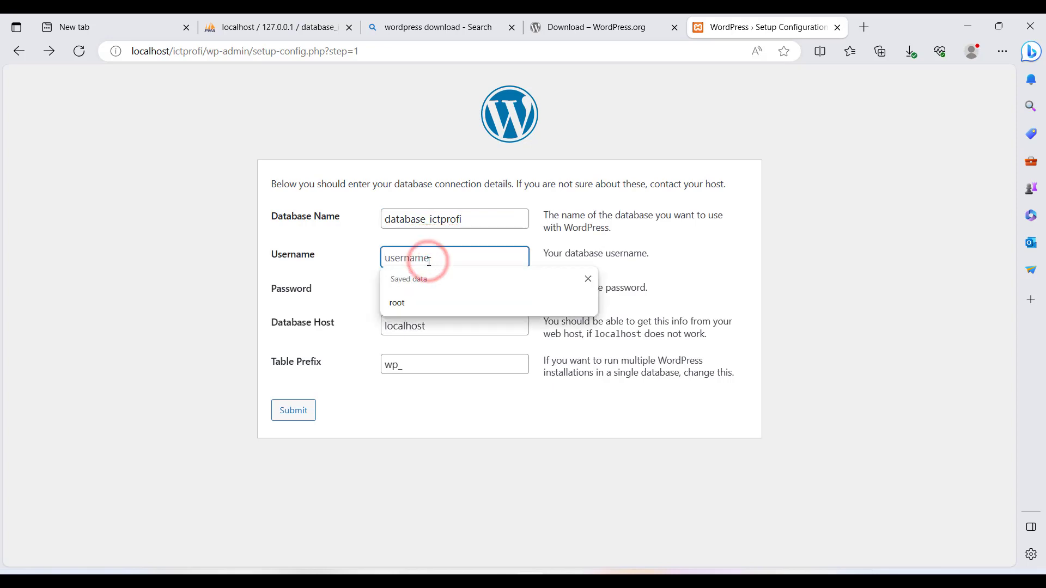
type("root")
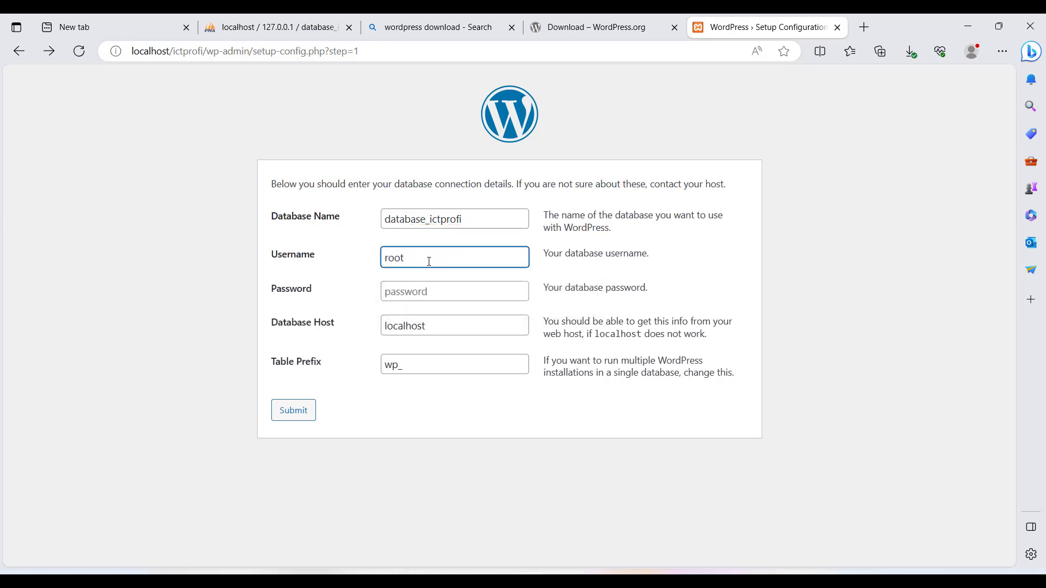
left_click(445, 295)
left_click(450, 330)
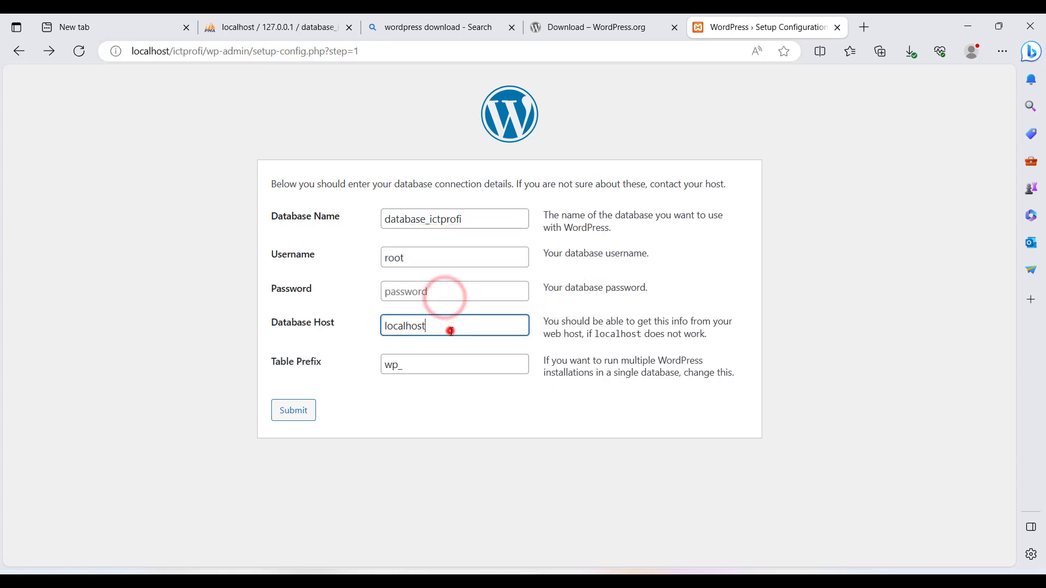
left_click(450, 365)
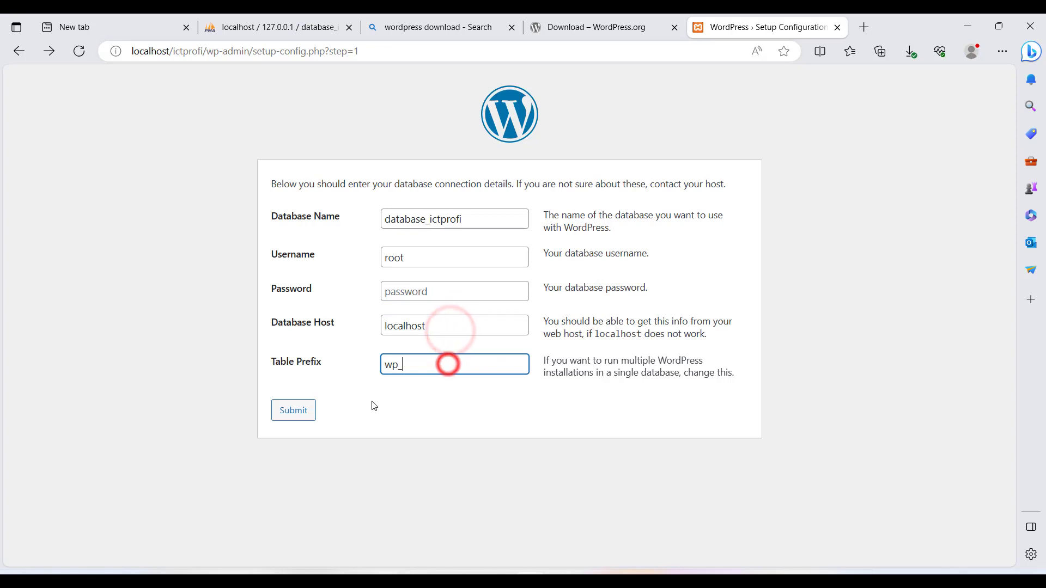
left_click(306, 417)
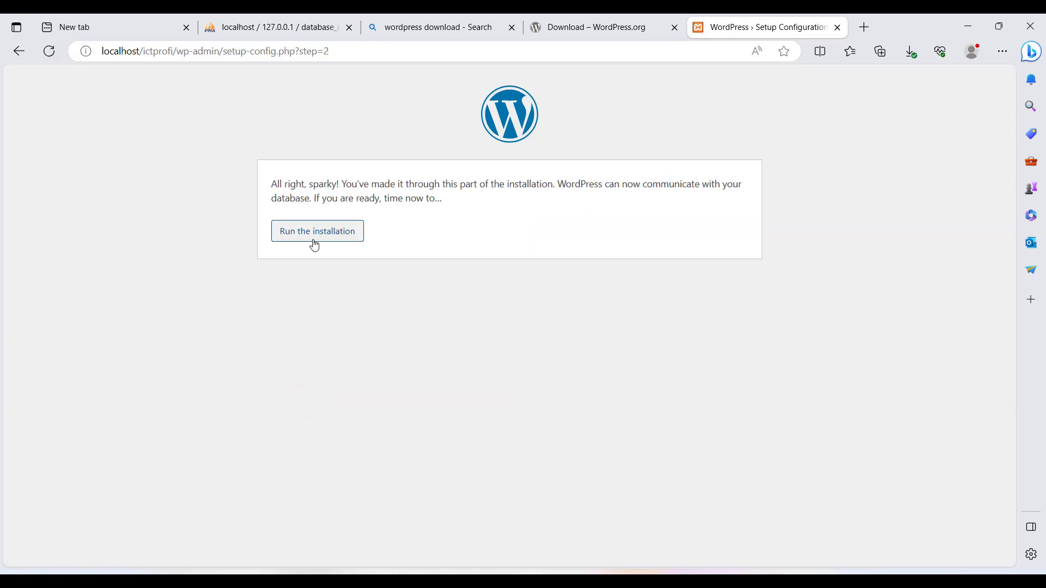
left_click(314, 241)
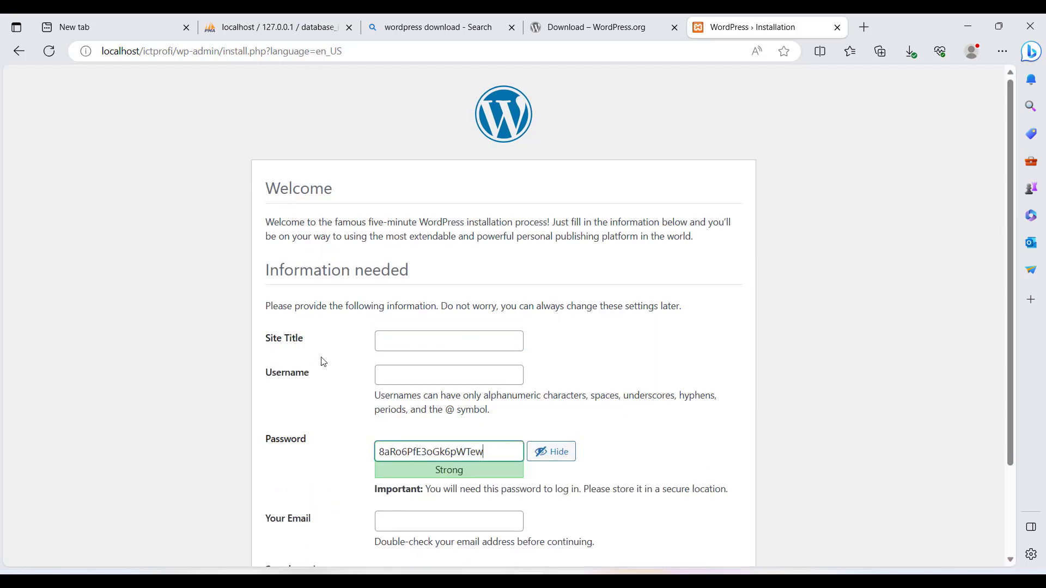
Step: Enter site title mysite and administrator username admin
left_click(468, 344)
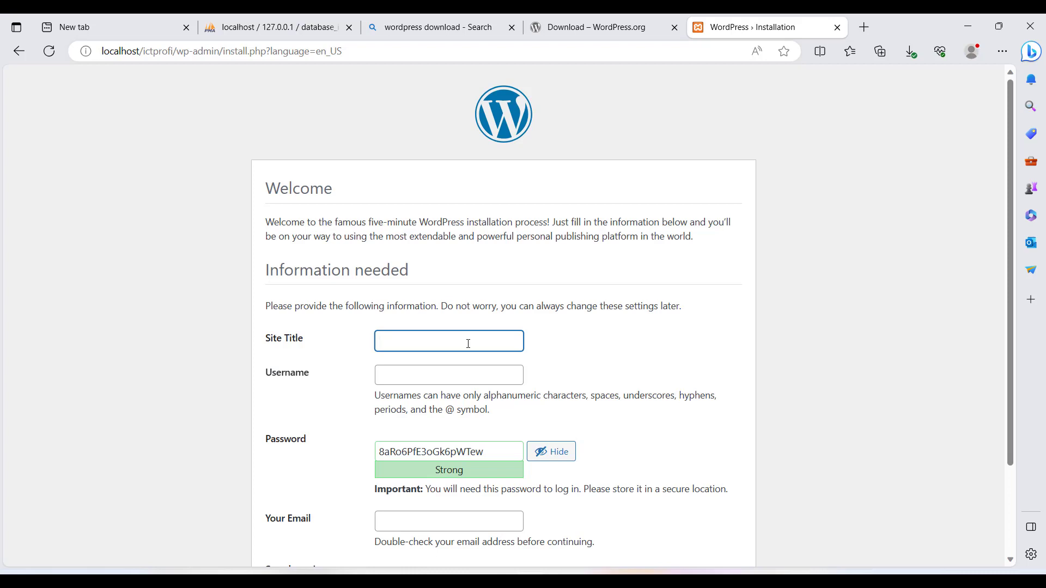
type("mysite")
left_click(436, 379)
type("admin")
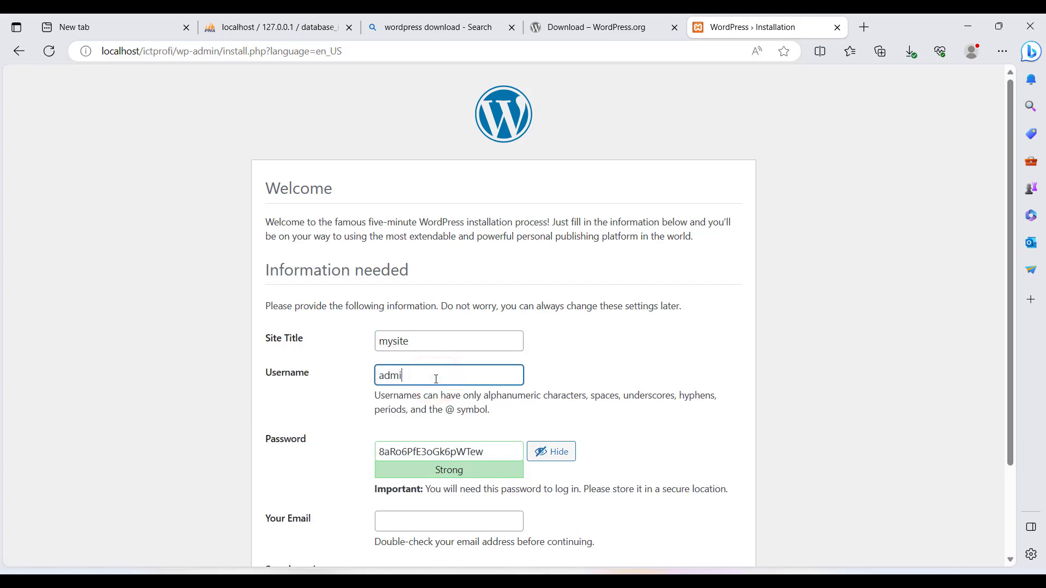
Step: Replace the generated password with a short weak password
left_click(506, 450)
left_click_drag(507, 449, 375, 434)
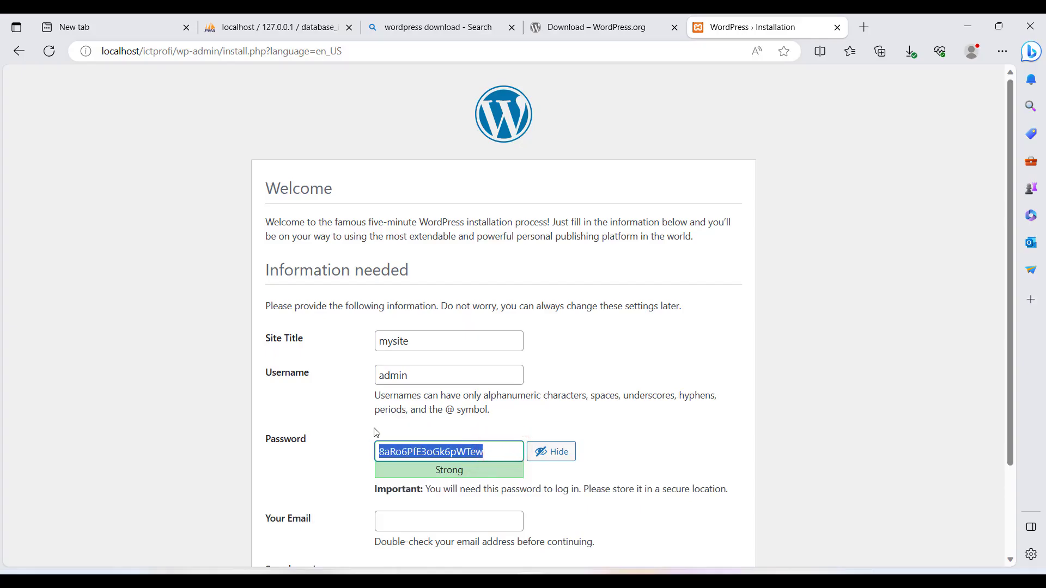
key("BackSpace")
type("123456")
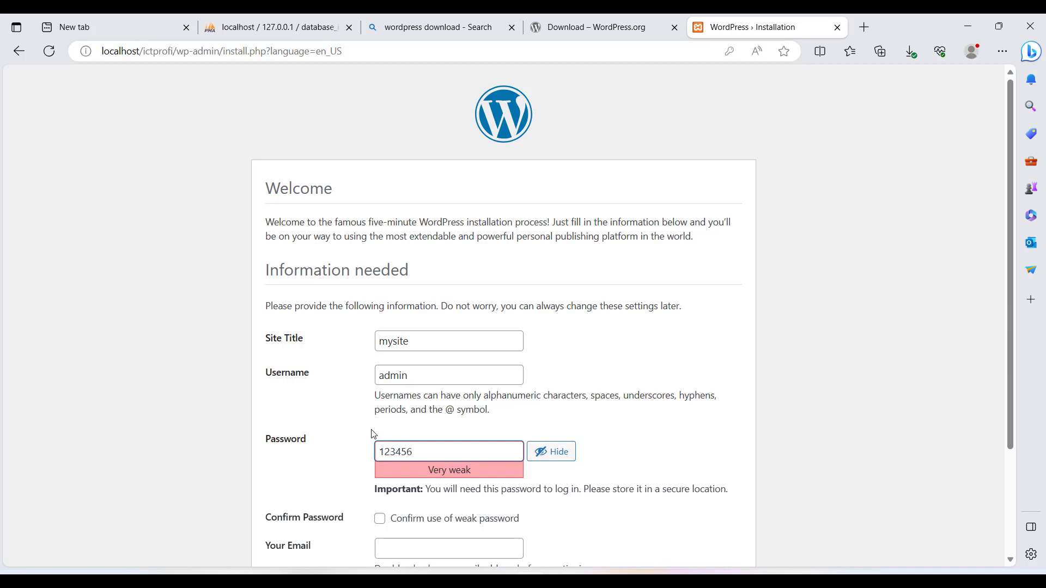
left_click_drag(428, 451, 354, 439)
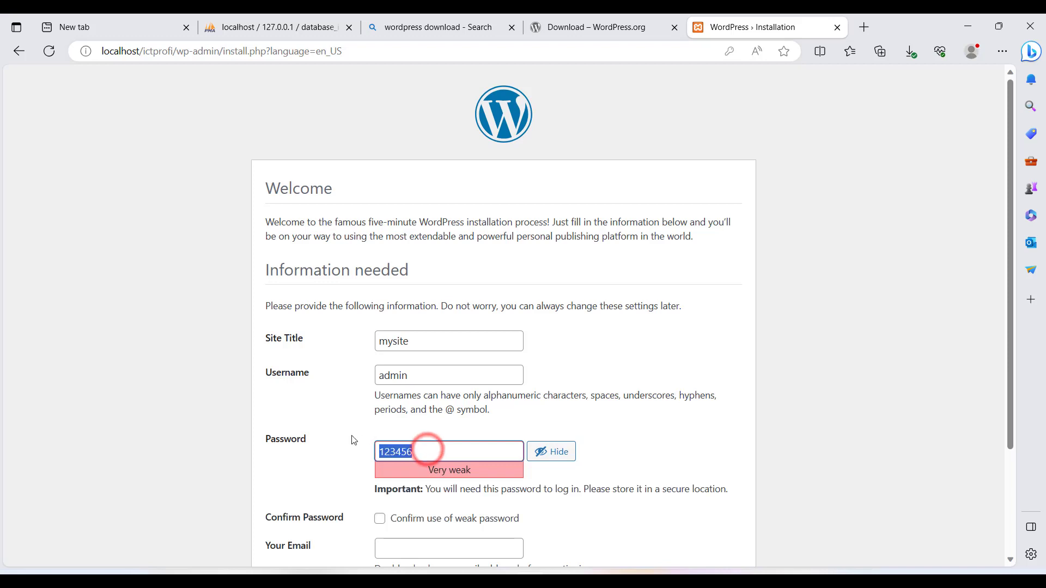
left_click(618, 444)
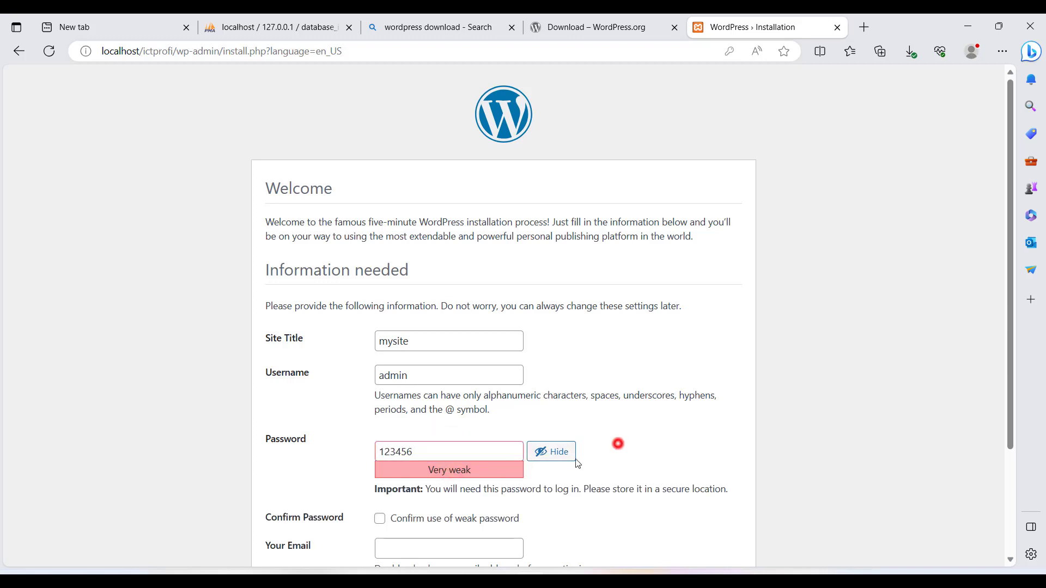
Step: Confirm use of the weak password, fill in the admin e-mail address, and install WordPress
left_click(392, 520)
scroll(392, 518, "down", 1)
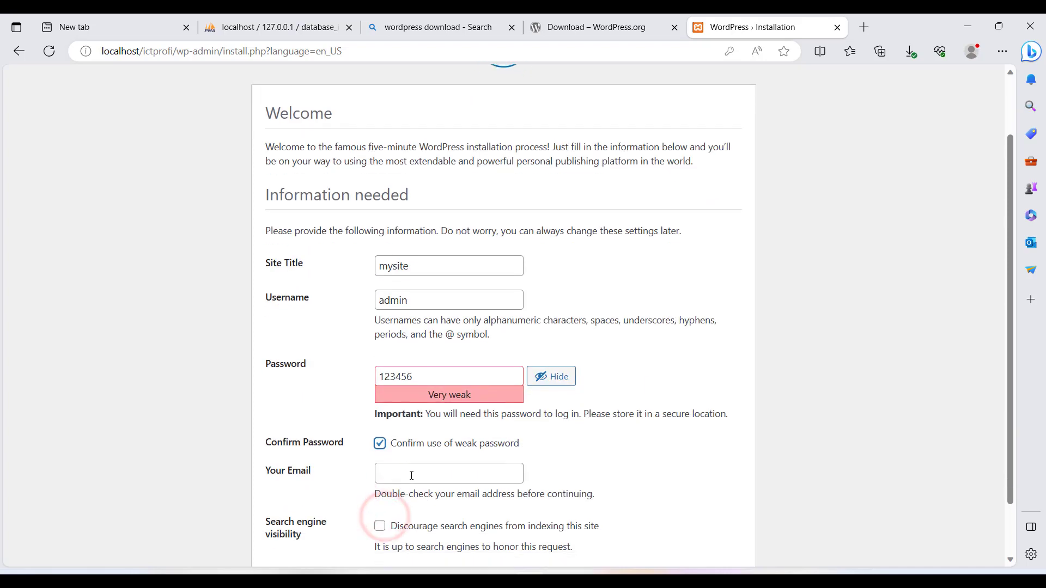
left_click(410, 475)
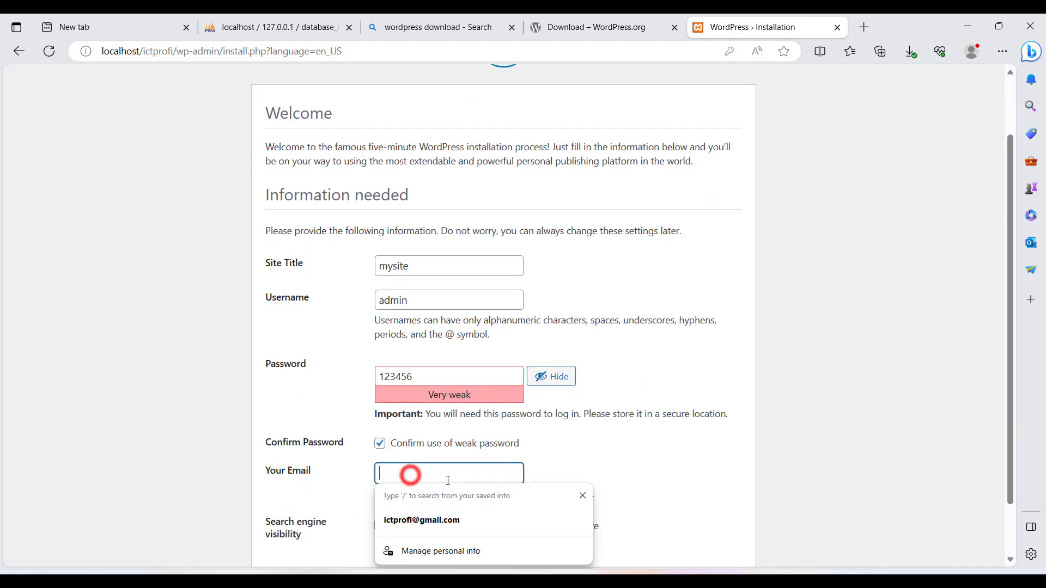
left_click(433, 520)
left_click(608, 464)
scroll(604, 466, "down", 1)
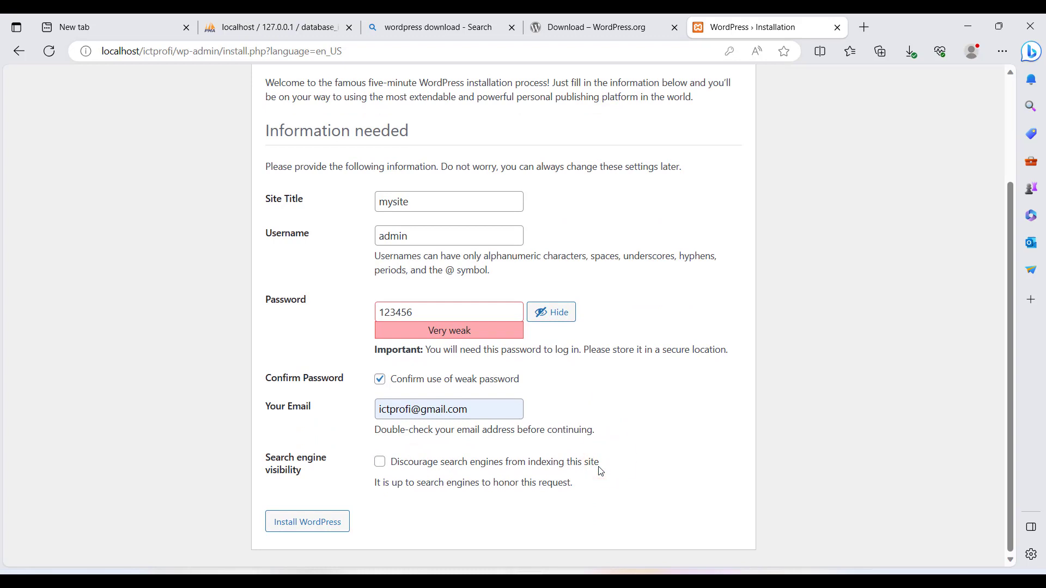
left_click(318, 526)
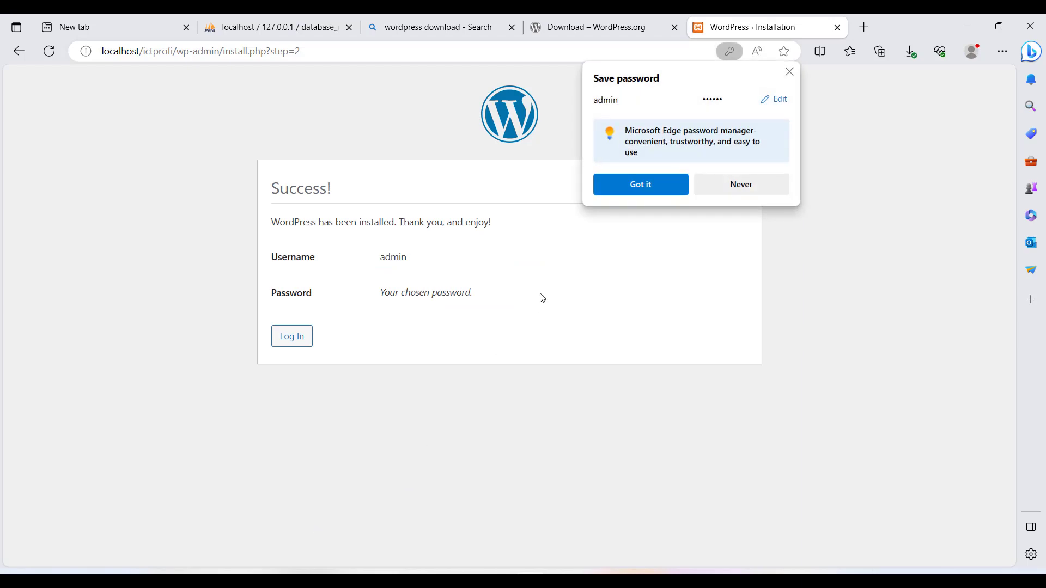
Step: Dismiss the save-password popup and log in to mysite as admin
left_click(639, 185)
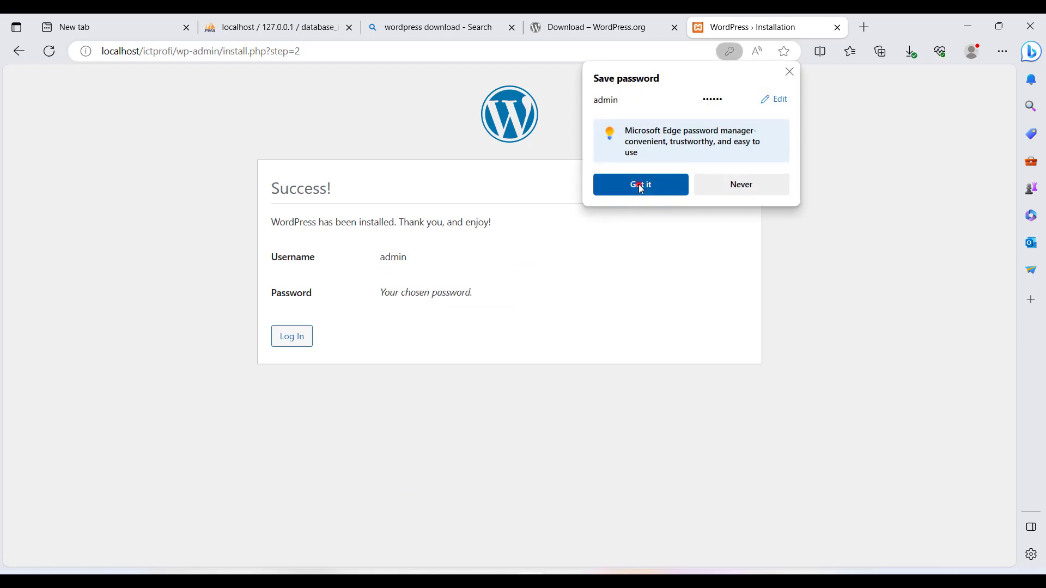
left_click(408, 289)
left_click(293, 338)
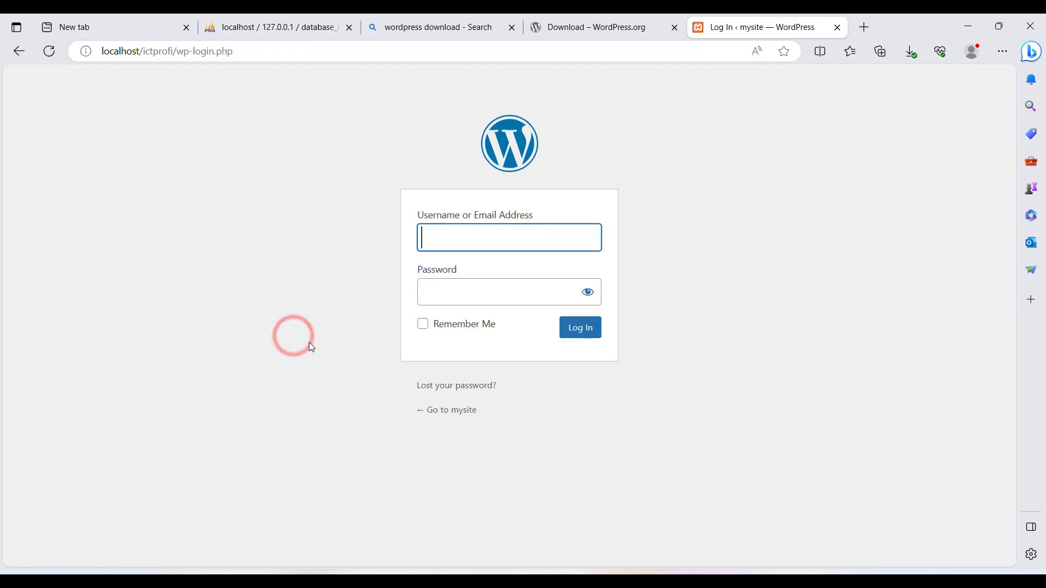
left_click(569, 333)
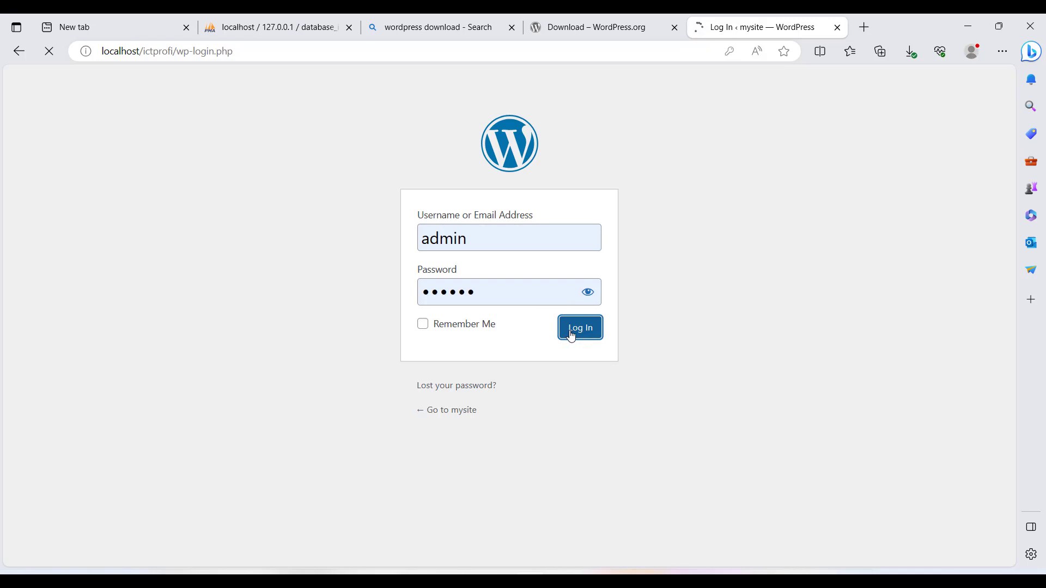